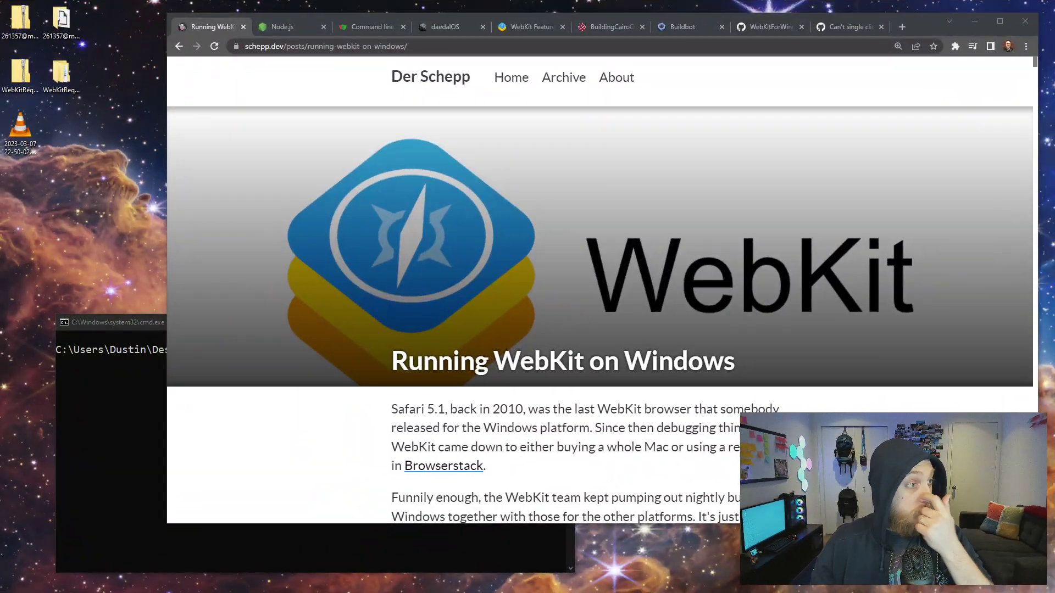
Focus the Chrome window showing schepp.dev's 'Running WebKit on Windows' post
{"action": "left_click", "coordinate": [464, 269]}
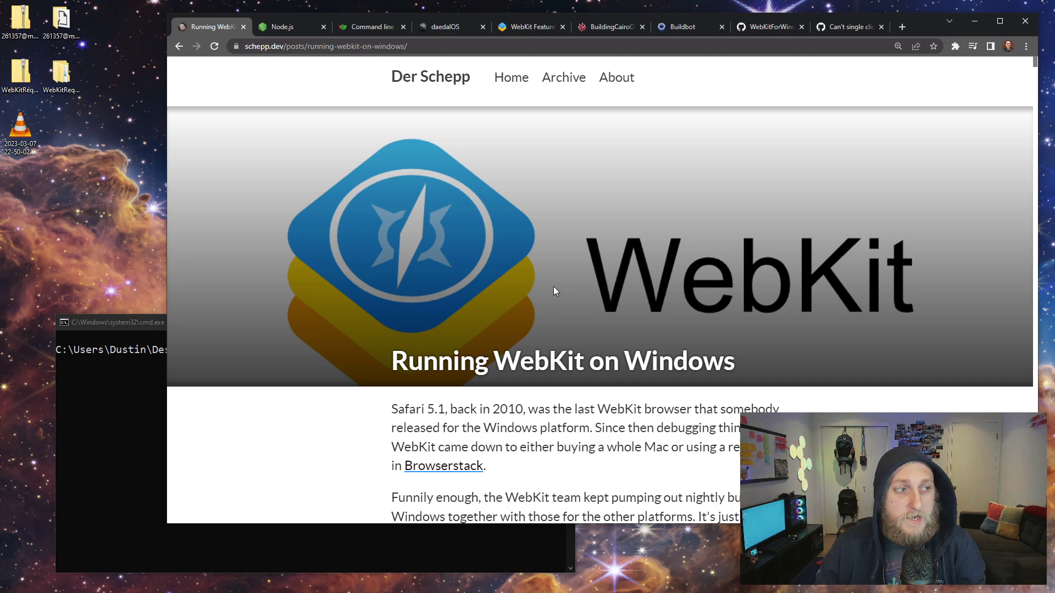
{"action": "scroll", "coordinate": [605, 273], "scroll_direction": "down", "scroll_amount": 3}
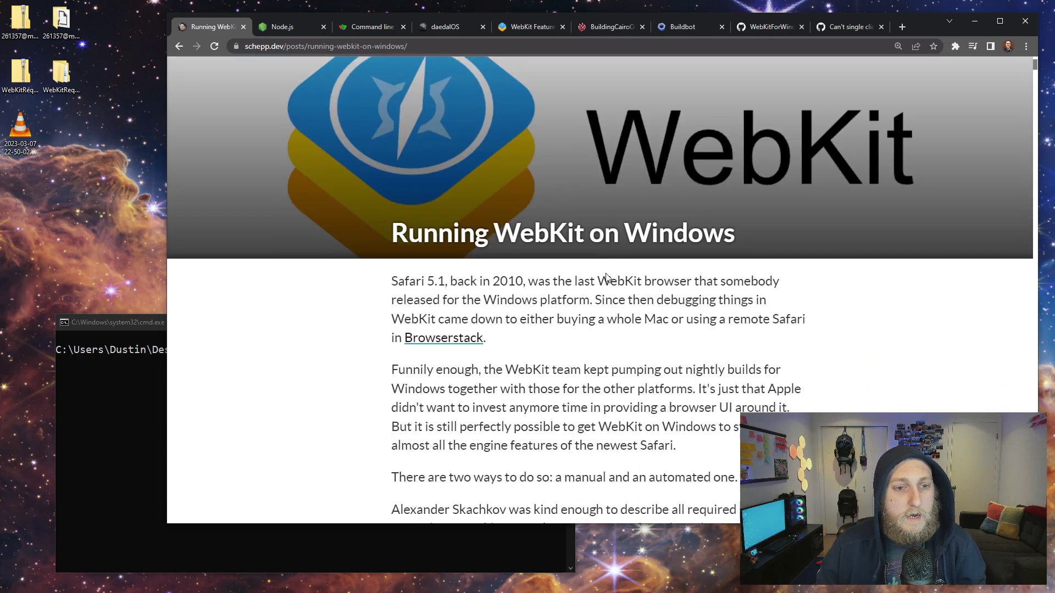
{"action": "scroll", "coordinate": [770, 278], "scroll_direction": "down", "scroll_amount": 3}
{"action": "scroll", "coordinate": [771, 278], "scroll_direction": "down", "scroll_amount": 3}
{"action": "scroll", "coordinate": [770, 277], "scroll_direction": "down", "scroll_amount": 3}
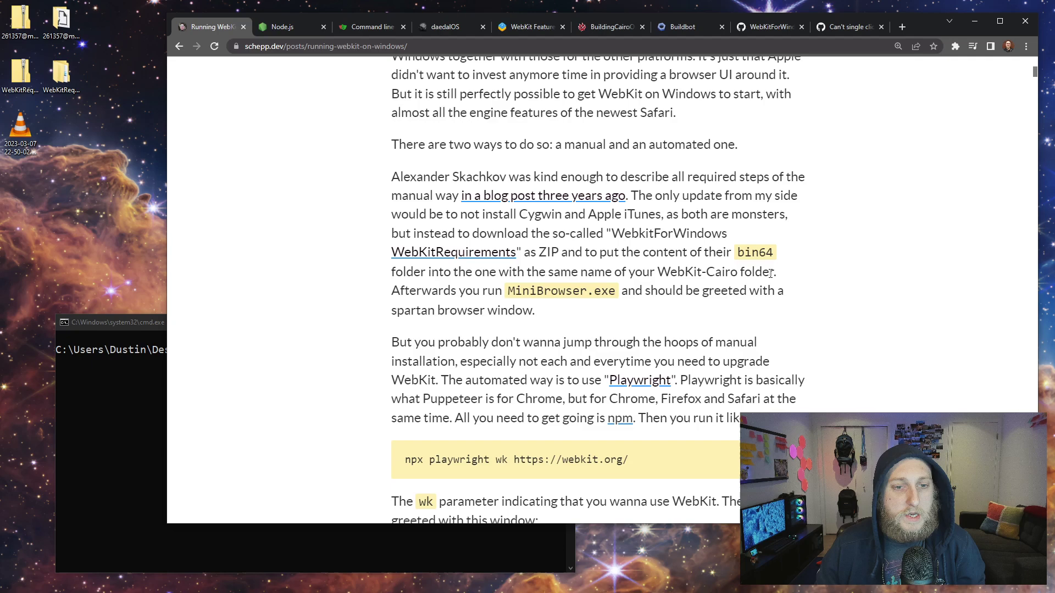
{"action": "scroll", "coordinate": [577, 329], "scroll_direction": "up", "scroll_amount": 2}
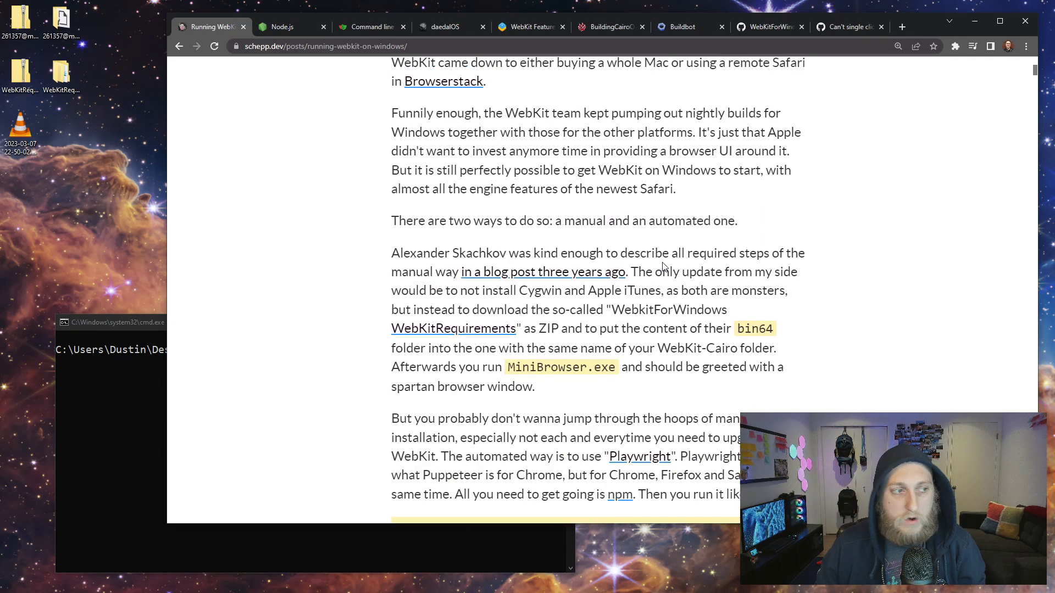
{"action": "scroll", "coordinate": [663, 264], "scroll_direction": "down", "scroll_amount": 2}
{"action": "left_click_drag", "start_coordinate": [413, 126], "coordinate": [511, 163]}
{"action": "left_click", "coordinate": [622, 239]}
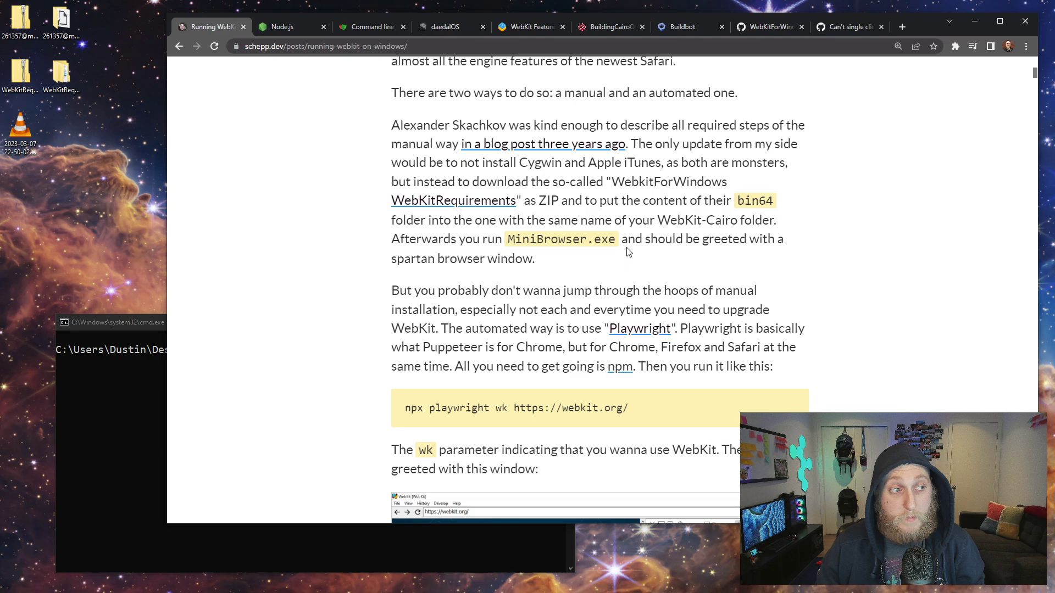
{"action": "scroll", "coordinate": [628, 251], "scroll_direction": "down", "scroll_amount": 1}
{"action": "scroll", "coordinate": [615, 254], "scroll_direction": "down", "scroll_amount": 2}
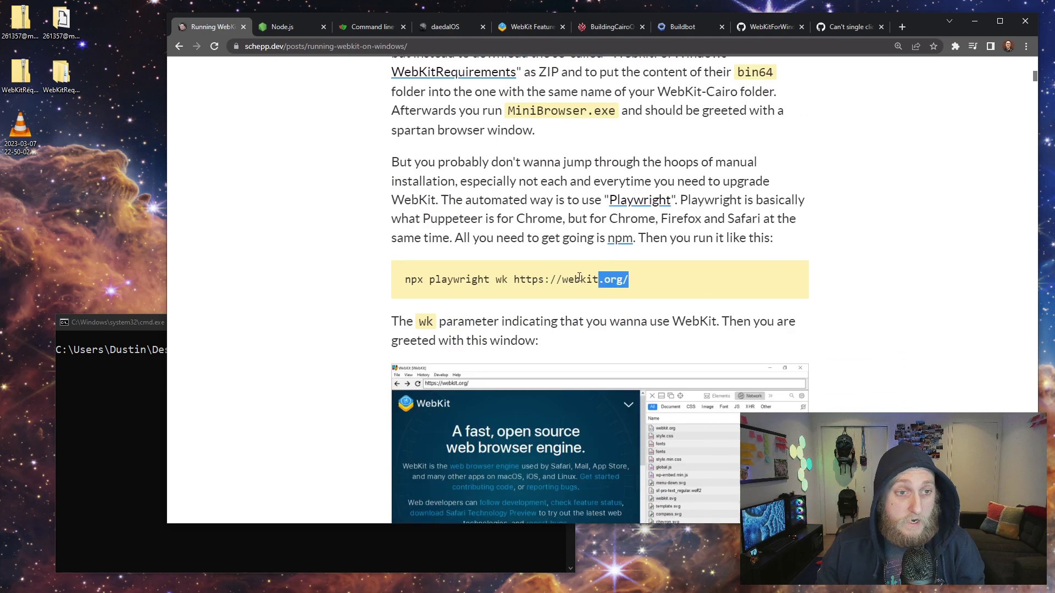
{"action": "left_click_drag", "start_coordinate": [580, 279], "coordinate": [420, 279]}
{"action": "left_click", "coordinate": [495, 297]}
{"action": "scroll", "coordinate": [619, 283], "scroll_direction": "down", "scroll_amount": 3}
{"action": "scroll", "coordinate": [666, 283], "scroll_direction": "down", "scroll_amount": 2}
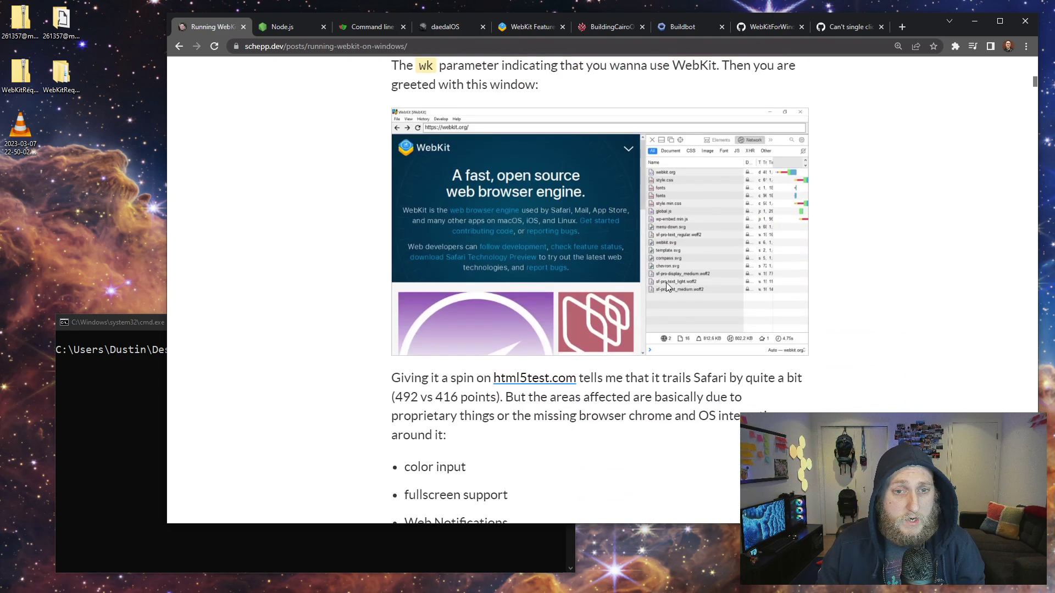
{"action": "scroll", "coordinate": [666, 283], "scroll_direction": "down", "scroll_amount": 2}
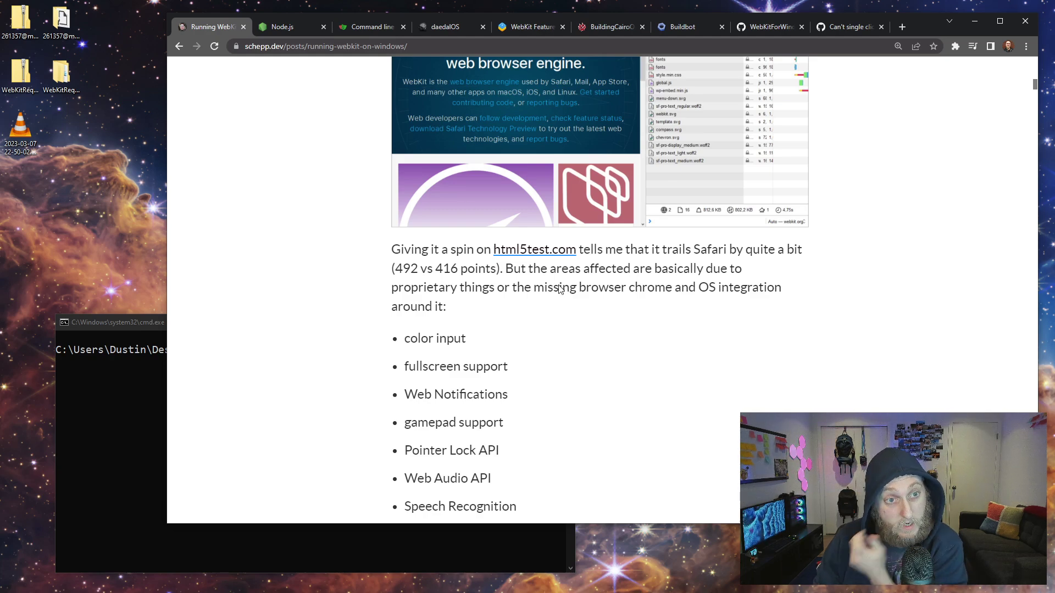
{"action": "scroll", "coordinate": [583, 335], "scroll_direction": "down", "scroll_amount": 2}
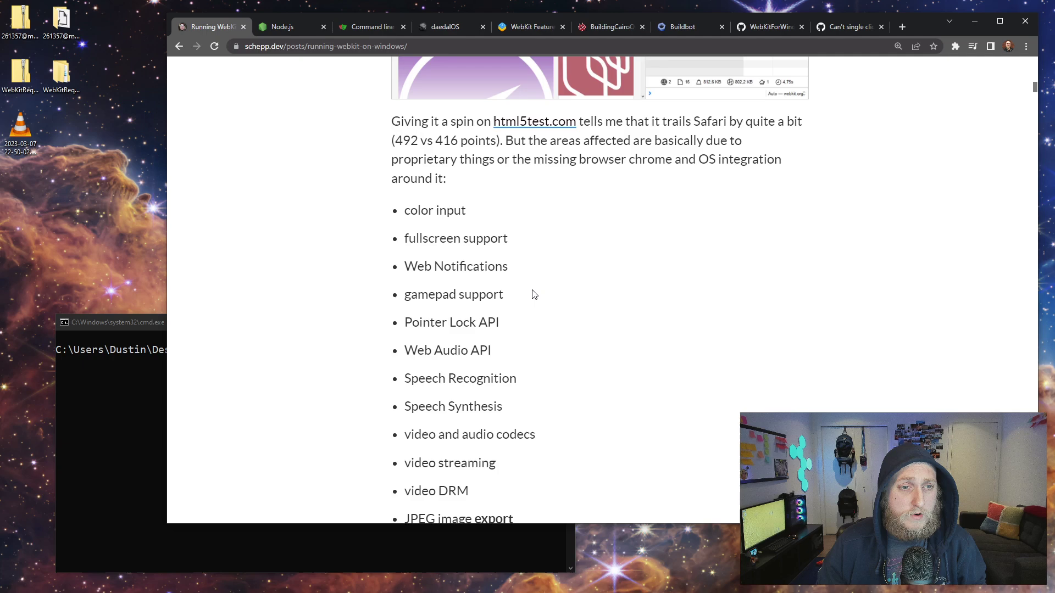
{"action": "scroll", "coordinate": [568, 309], "scroll_direction": "down", "scroll_amount": 3}
{"action": "scroll", "coordinate": [568, 310], "scroll_direction": "down", "scroll_amount": 2}
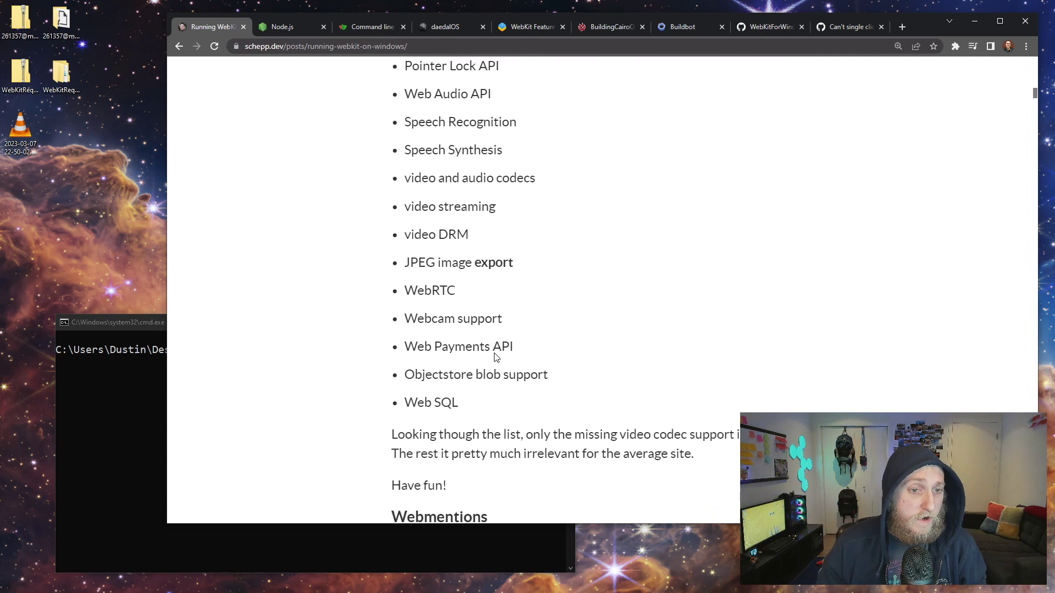
{"action": "left_click_drag", "start_coordinate": [428, 178], "coordinate": [495, 319]}
{"action": "left_click", "coordinate": [527, 394]}
{"action": "scroll", "coordinate": [530, 397], "scroll_direction": "down", "scroll_amount": 3}
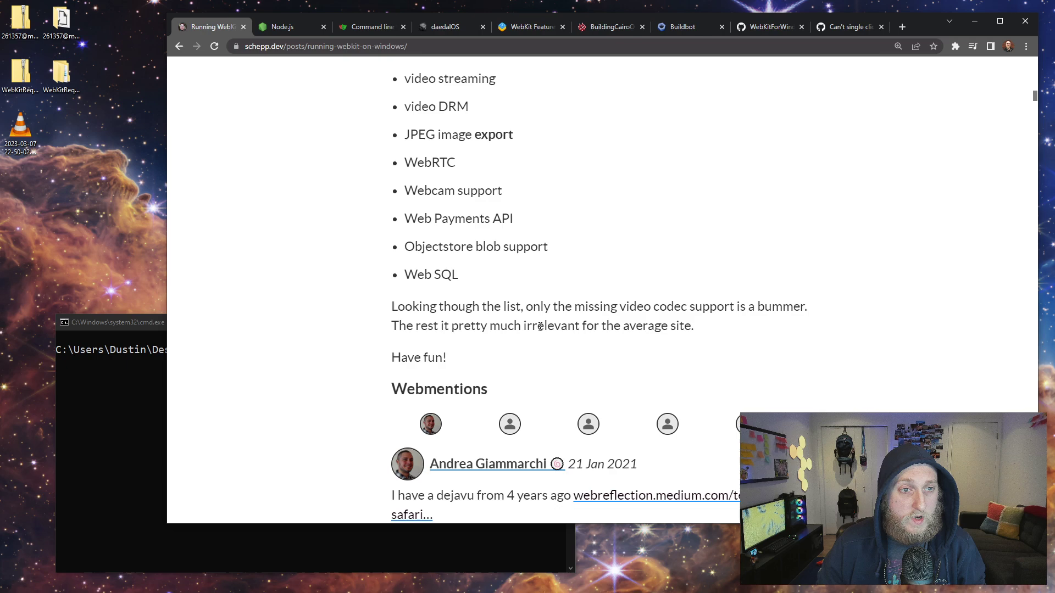
{"action": "scroll", "coordinate": [576, 364], "scroll_direction": "up", "scroll_amount": 3}
{"action": "scroll", "coordinate": [511, 378], "scroll_direction": "up", "scroll_amount": 2}
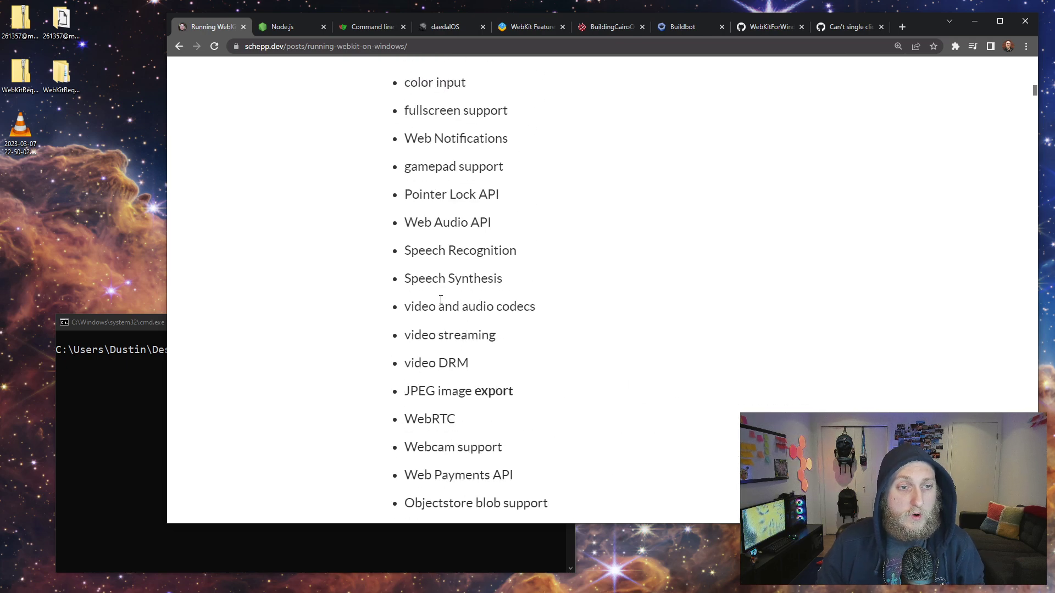
{"action": "scroll", "coordinate": [440, 301], "scroll_direction": "up", "scroll_amount": 3}
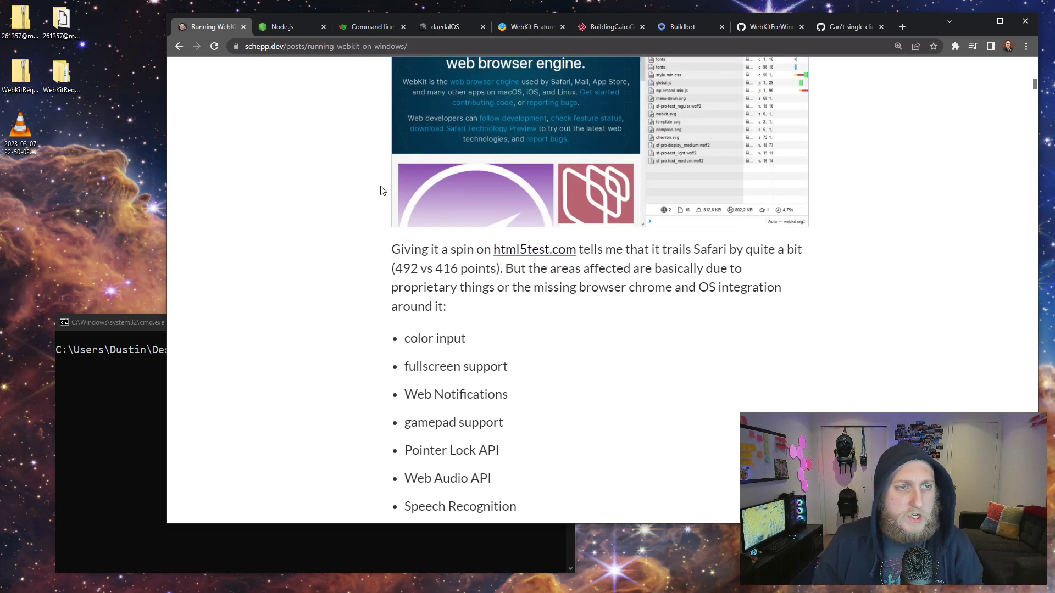
{"action": "scroll", "coordinate": [322, 282], "scroll_direction": "up", "scroll_amount": 5}
{"action": "scroll", "coordinate": [363, 264], "scroll_direction": "up", "scroll_amount": 5}
{"action": "scroll", "coordinate": [371, 321], "scroll_direction": "up", "scroll_amount": 3}
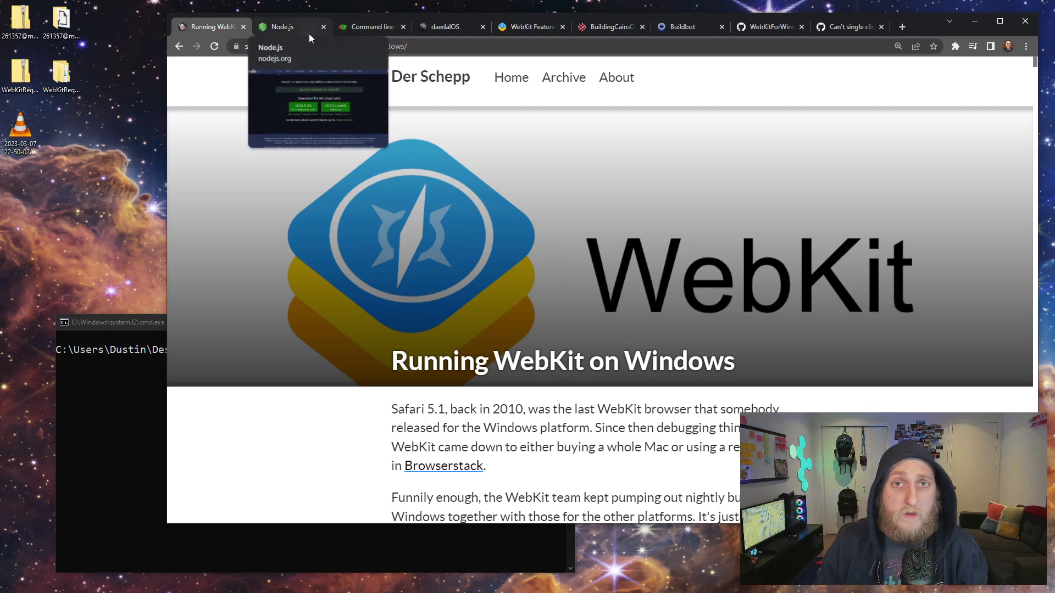
In the Install browsers docs, select the 'npx playwright install' command after a brief look at Node.js
{"action": "left_click", "coordinate": [375, 26]}
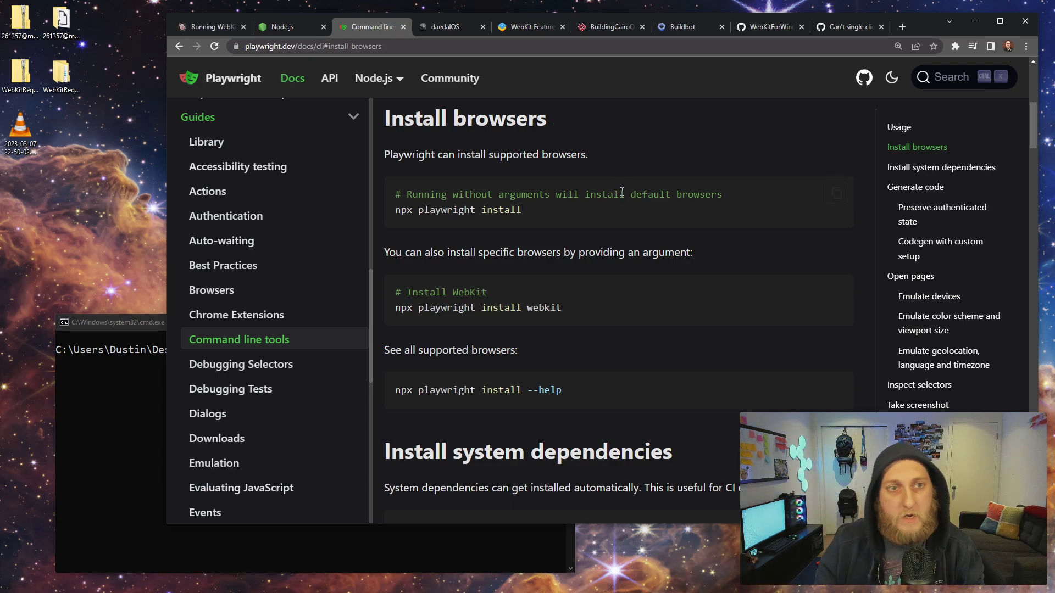
{"action": "left_click", "coordinate": [290, 31]}
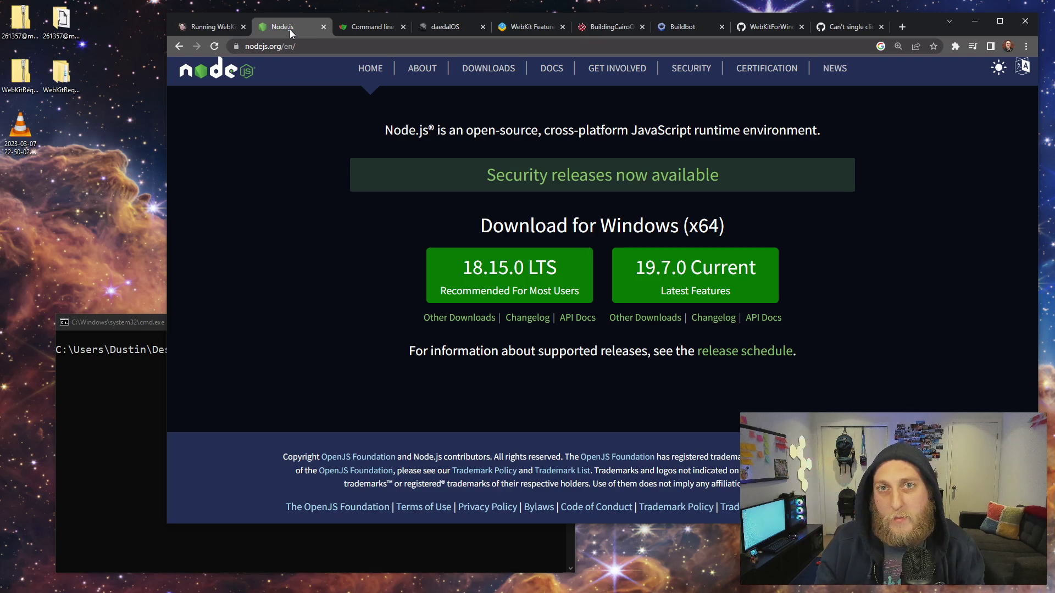
{"action": "left_click", "coordinate": [358, 25]}
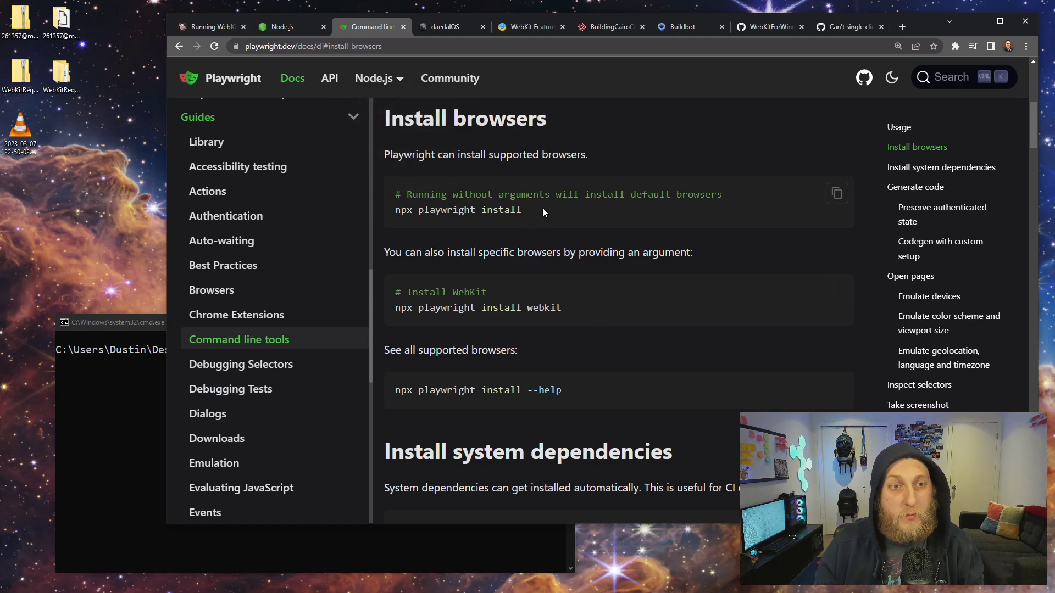
{"action": "left_click_drag", "start_coordinate": [542, 207], "coordinate": [396, 211]}
{"action": "left_click", "coordinate": [396, 209]}
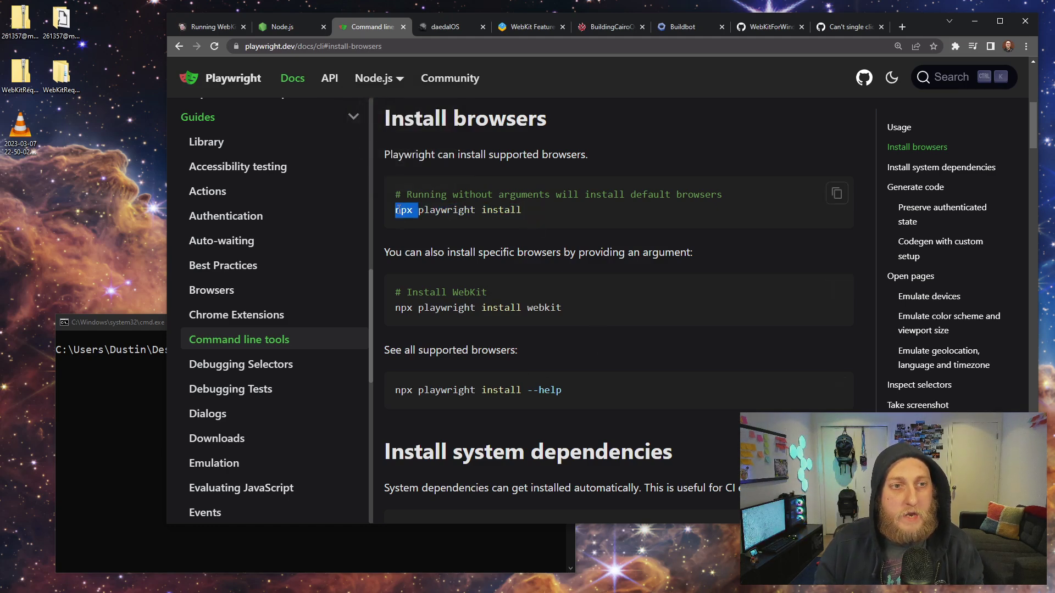
{"action": "left_click_drag", "start_coordinate": [524, 210], "coordinate": [405, 215]}
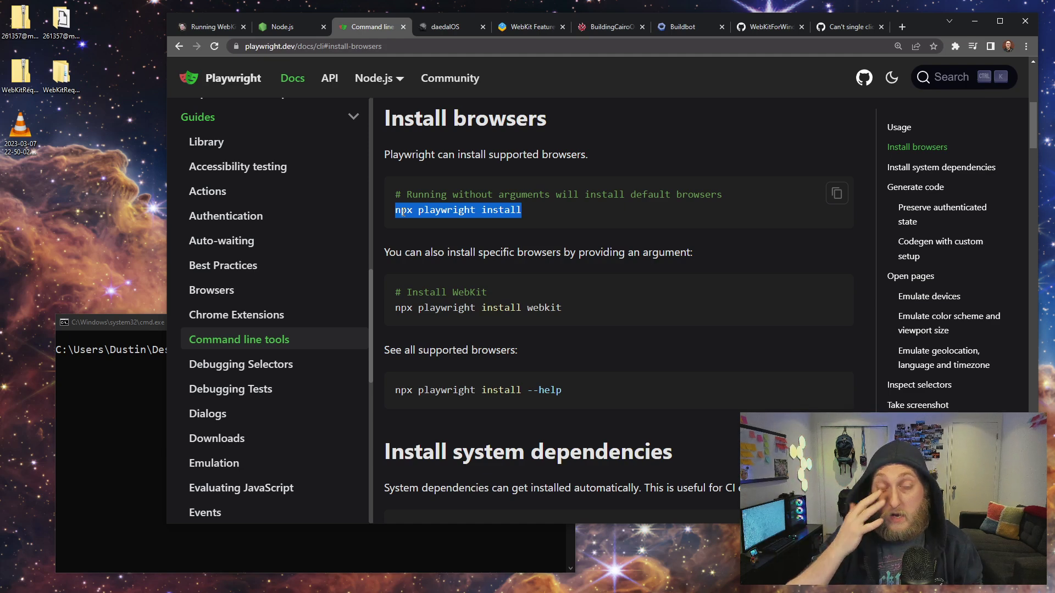
Move Command Prompt higher and run npx playwright install
{"action": "left_click", "coordinate": [108, 398]}
{"action": "left_click_drag", "start_coordinate": [239, 323], "coordinate": [251, 281]}
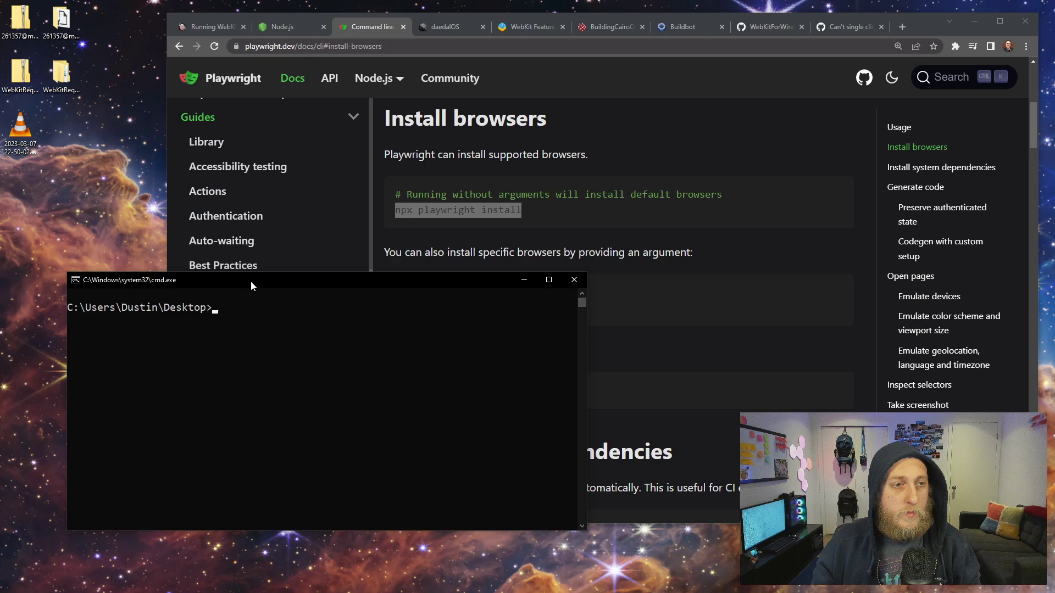
{"action": "type", "text": "npx playwright install"}
{"action": "key", "text": "Return"}
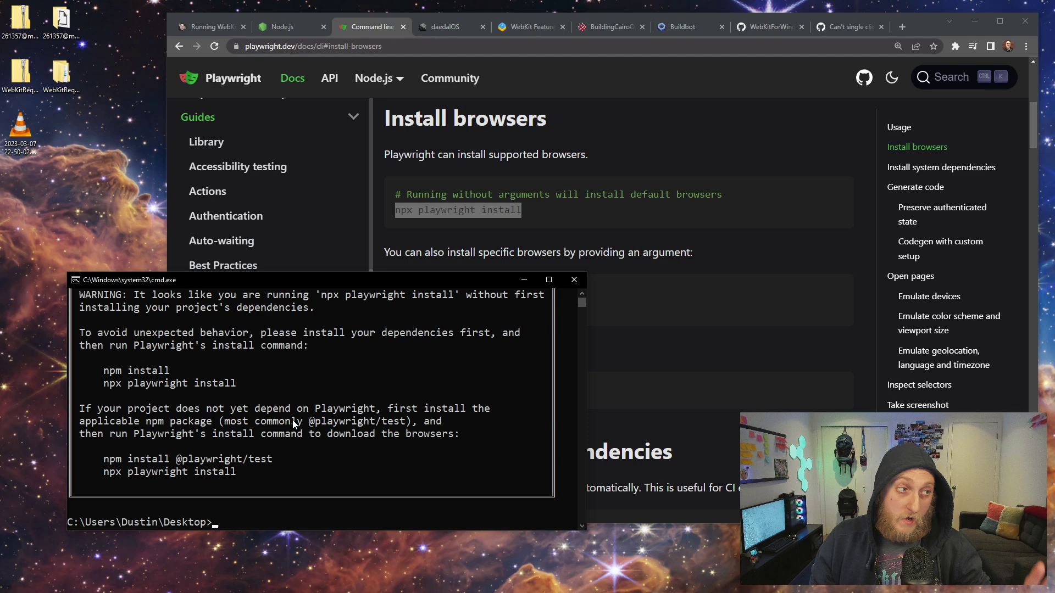
In the docs' Open pages section, select the 'npx playwright wk' command, then raise Command Prompt
{"action": "left_click", "coordinate": [454, 169]}
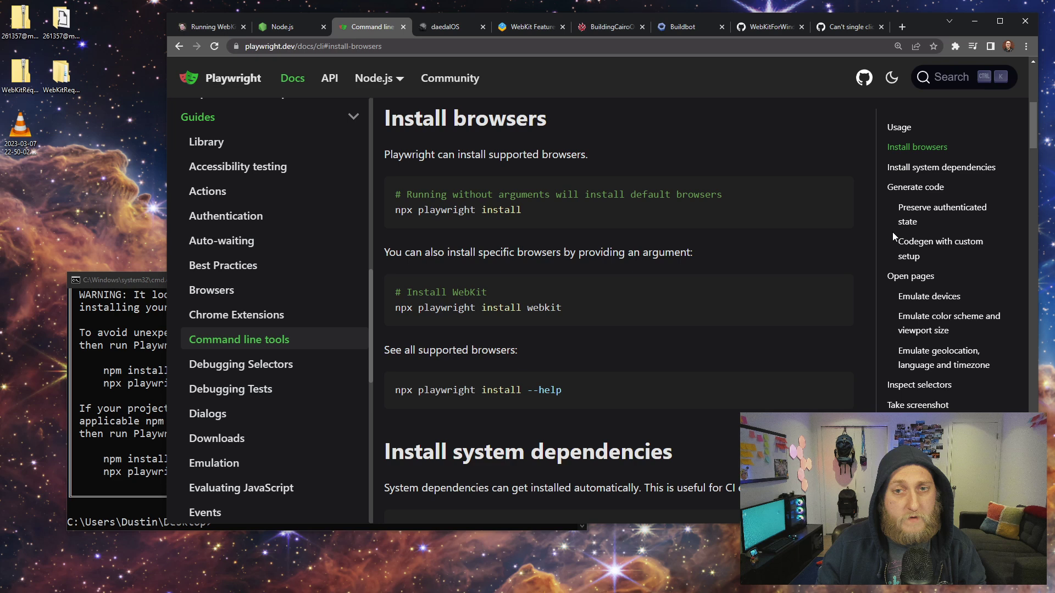
{"action": "left_click", "coordinate": [898, 281]}
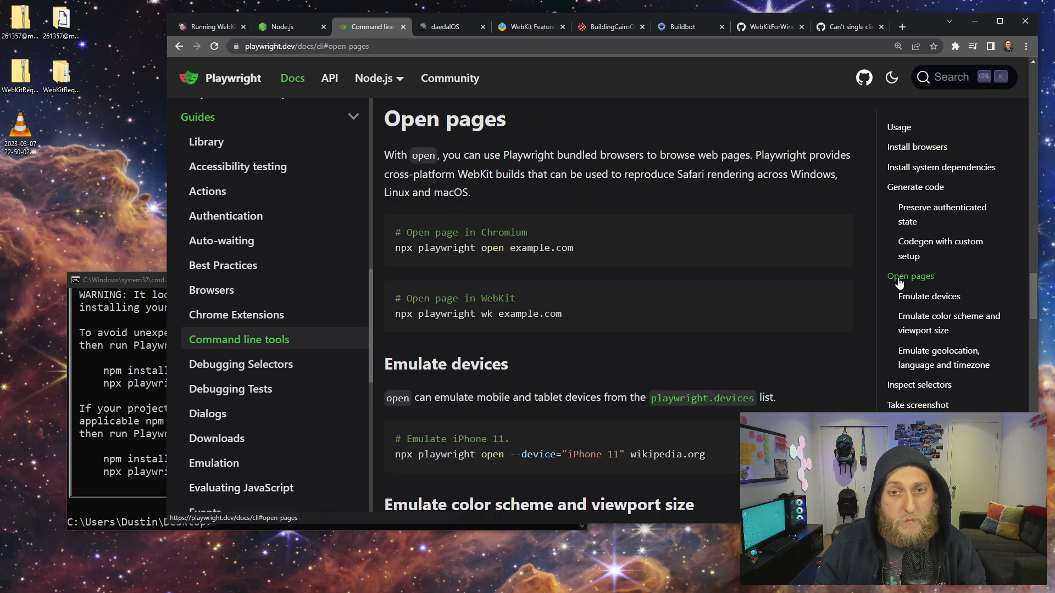
{"action": "mouse_move", "coordinate": [574, 248]}
{"action": "left_mouse_down"}
{"action": "mouse_move", "coordinate": [440, 257]}
{"action": "mouse_move", "coordinate": [398, 248]}
{"action": "left_mouse_up"}
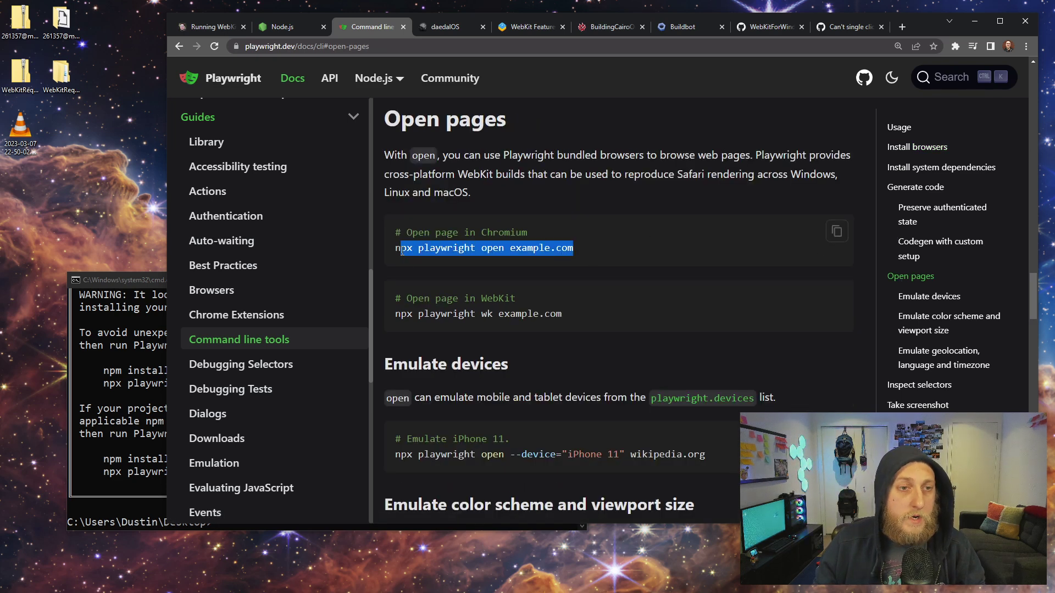
{"action": "left_click", "coordinate": [398, 247]}
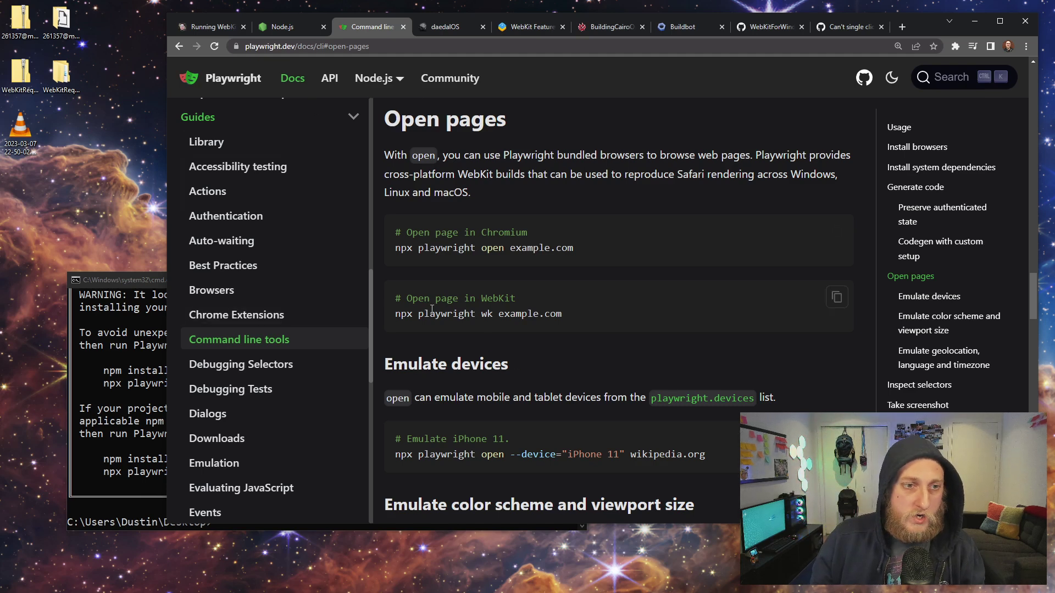
{"action": "left_click_drag", "start_coordinate": [395, 314], "coordinate": [485, 314]}
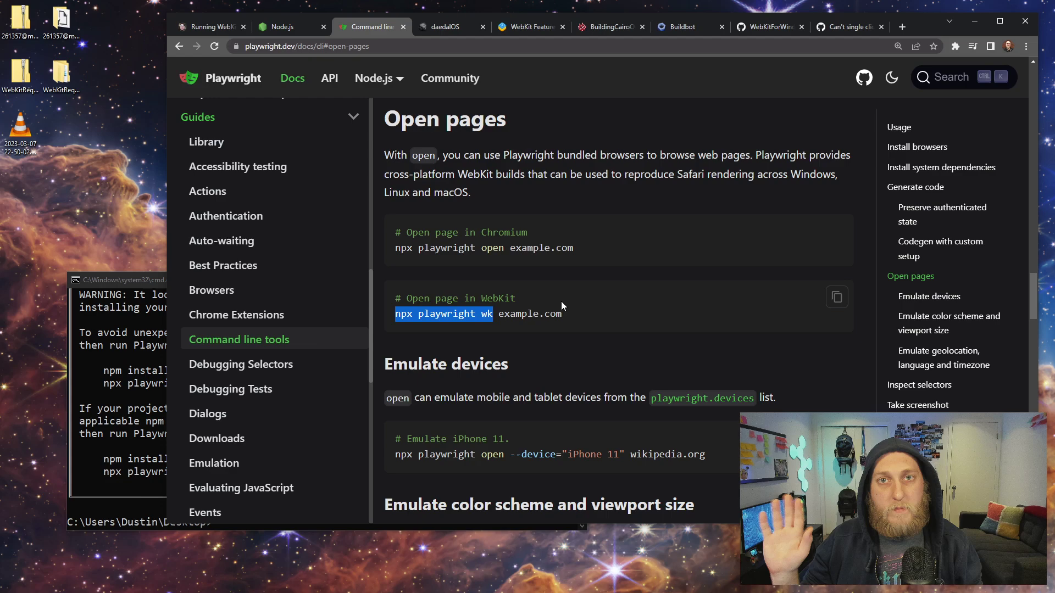
{"action": "left_click", "coordinate": [129, 284]}
{"action": "left_click_drag", "start_coordinate": [128, 284], "coordinate": [196, 236]}
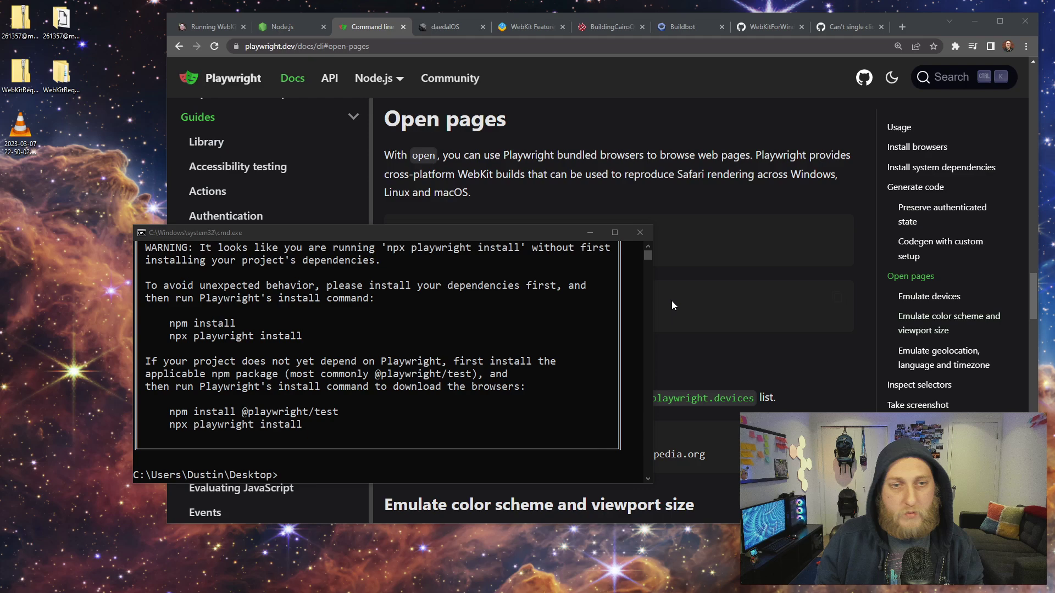
{"action": "left_click", "coordinate": [396, 237]}
{"action": "key", "text": "Up"}
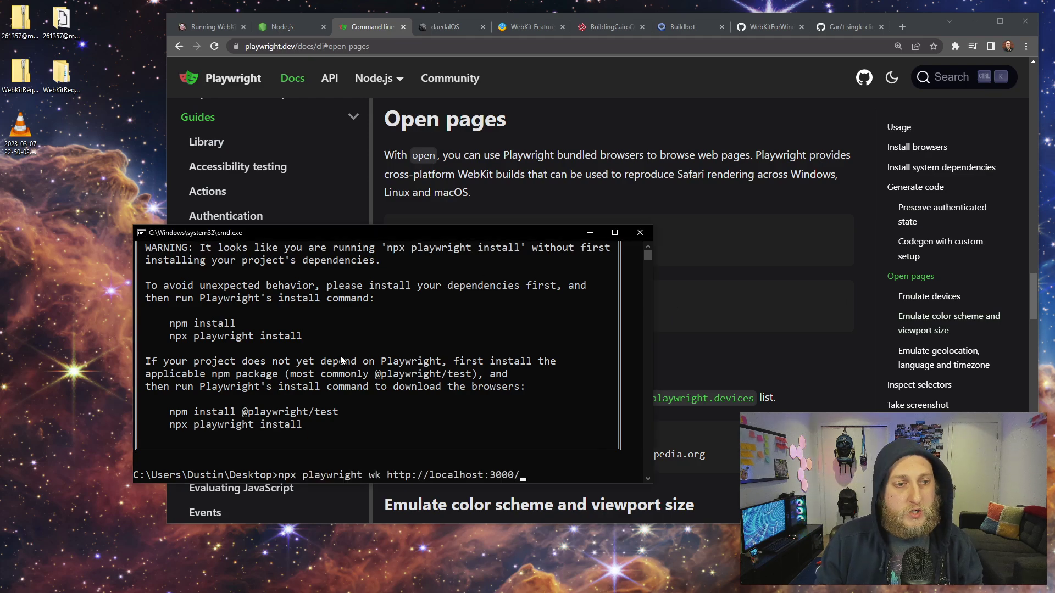
{"action": "key", "text": "Return"}
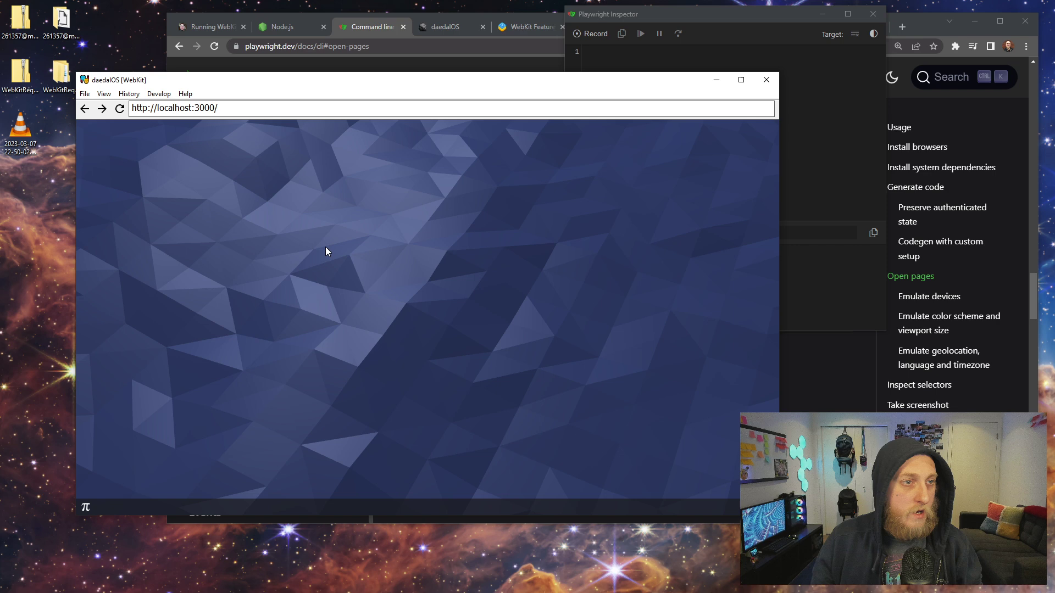
{"action": "left_click_drag", "start_coordinate": [268, 91], "coordinate": [307, 89]}
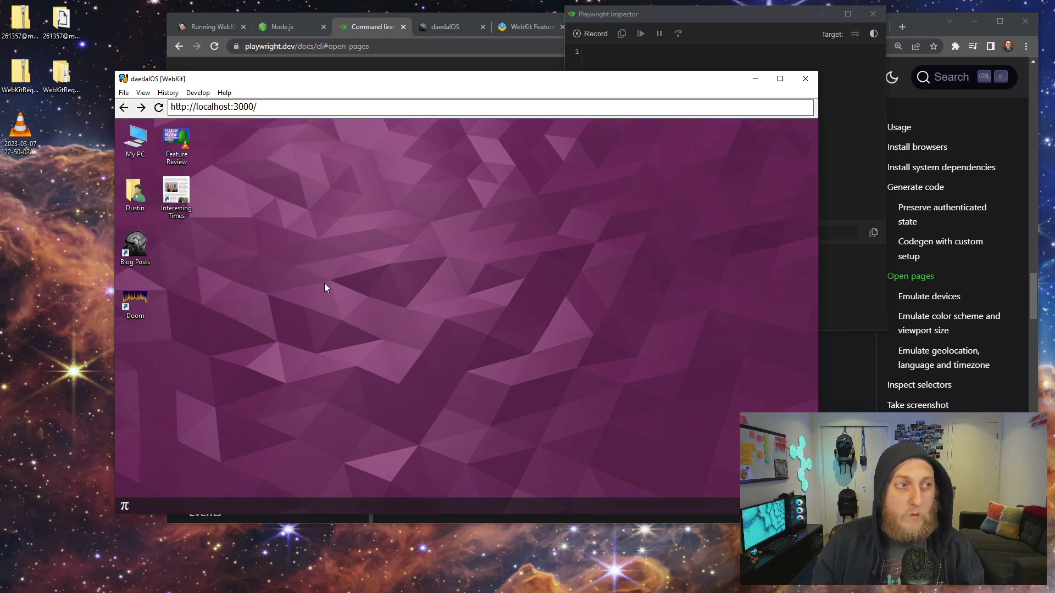
{"action": "left_click", "coordinate": [175, 204]}
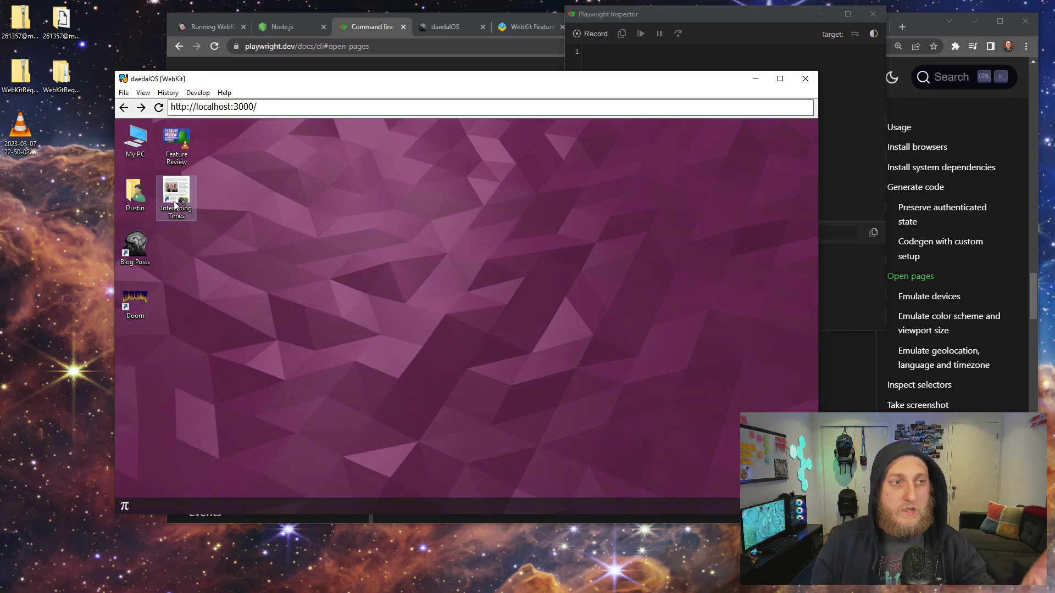
Check the Safari single-click GitHub issue, then open Develop > Show Web Inspector and move it aside
{"action": "left_click", "coordinate": [369, 27]}
{"action": "left_click", "coordinate": [849, 27]}
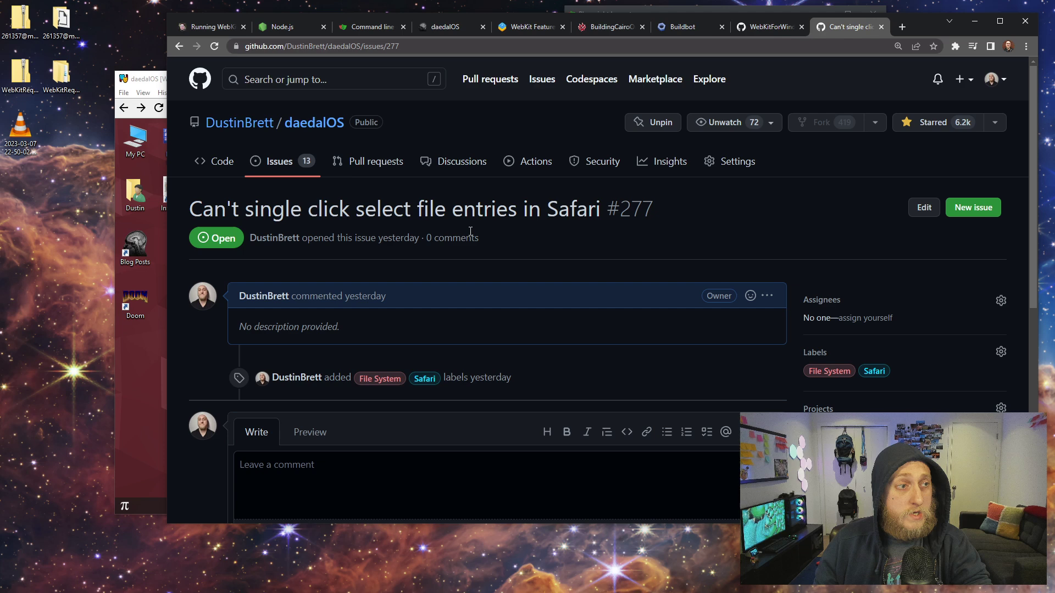
{"action": "left_click", "coordinate": [146, 83]}
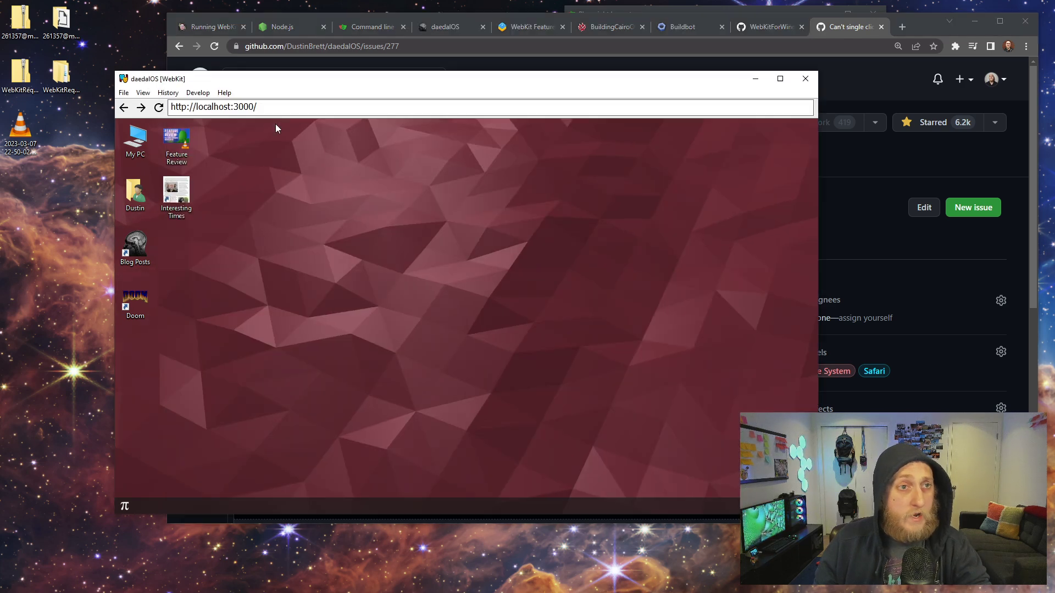
{"action": "left_click", "coordinate": [198, 92]}
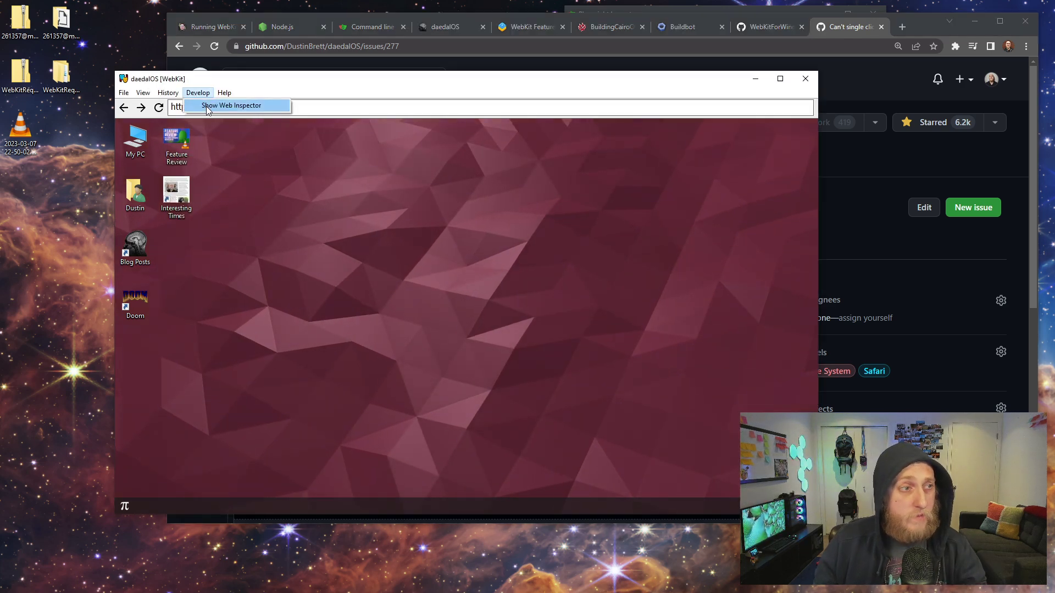
{"action": "left_click", "coordinate": [231, 106]}
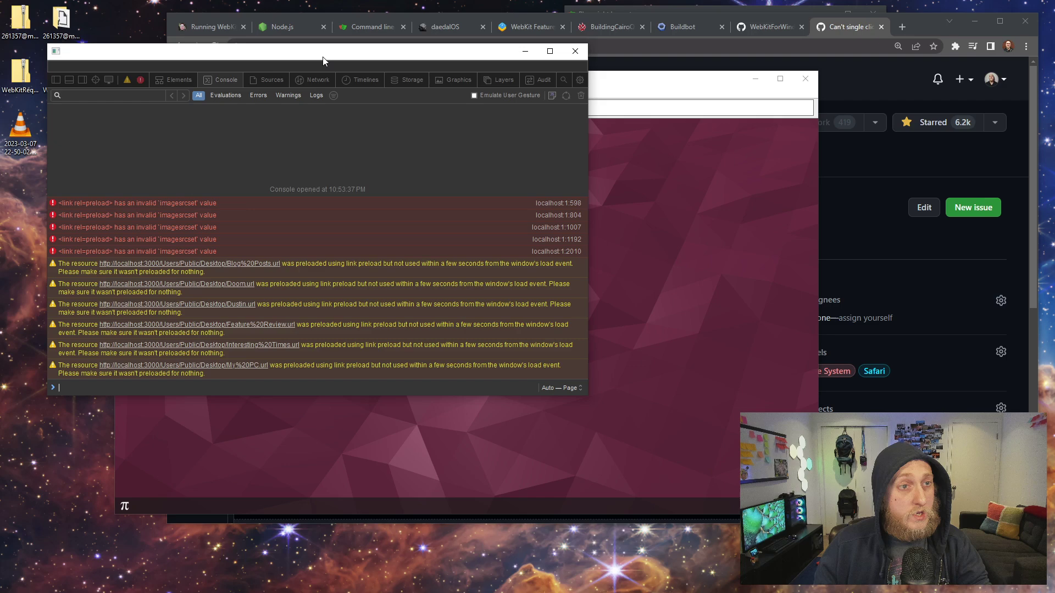
{"action": "left_click_drag", "start_coordinate": [323, 60], "coordinate": [445, 137]}
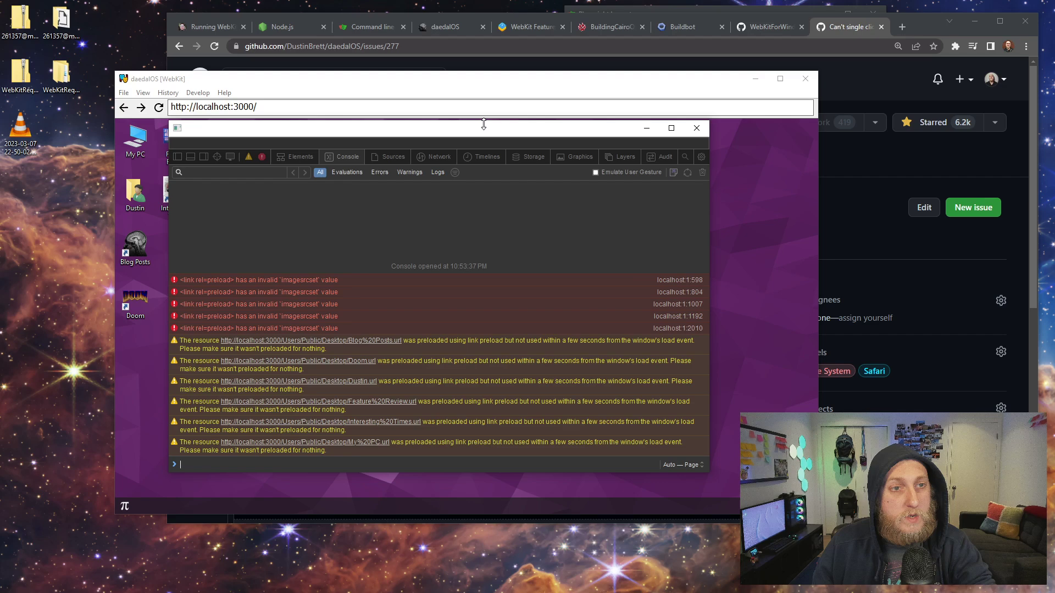
{"action": "left_click_drag", "start_coordinate": [484, 125], "coordinate": [403, 251]}
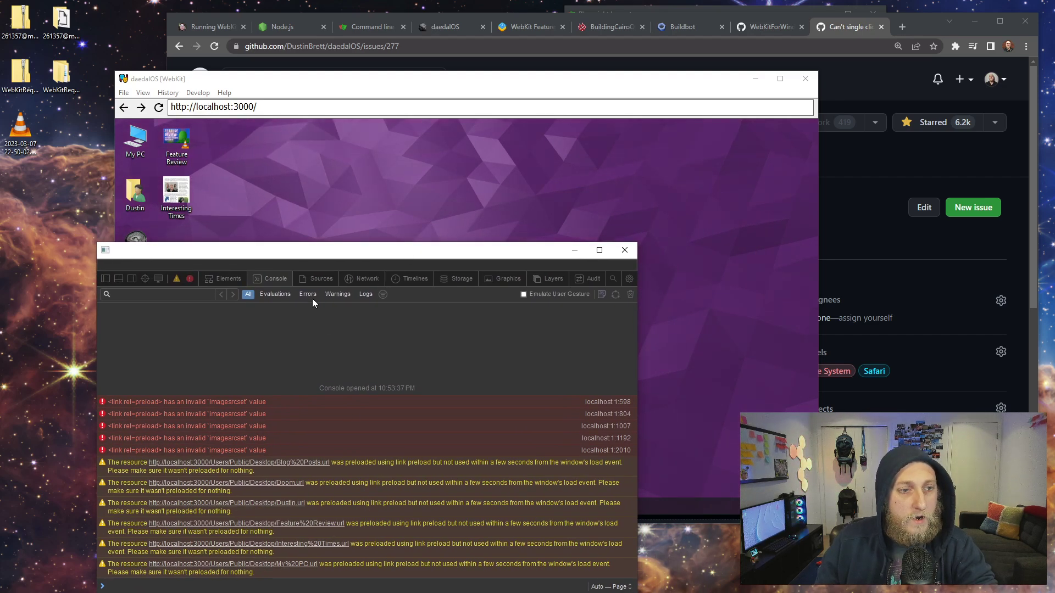
Set the Web Inspector's Appearance setting to System and return to the Console
{"action": "left_click", "coordinate": [627, 280]}
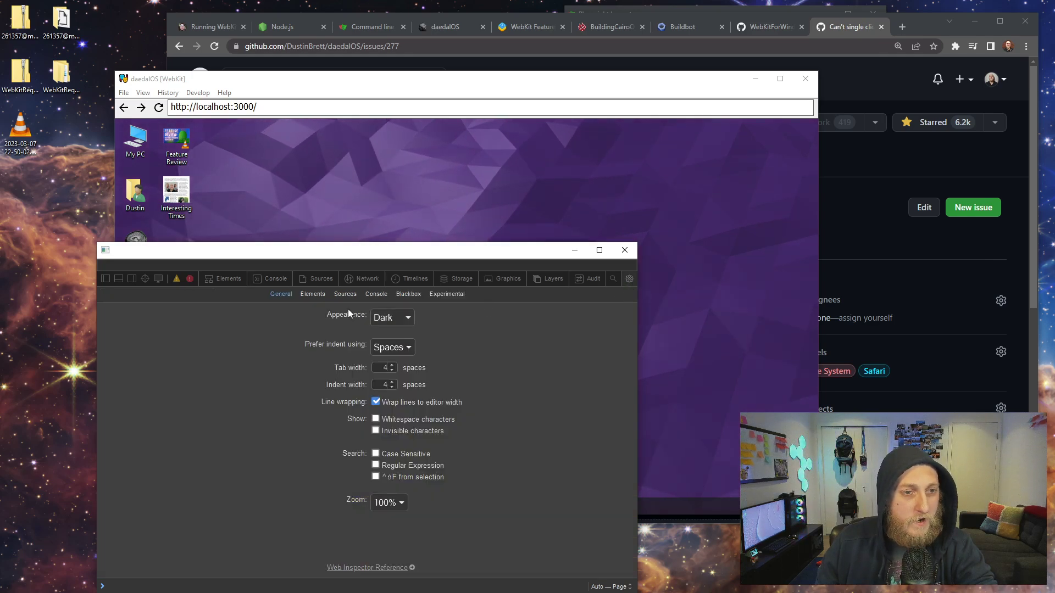
{"action": "left_click", "coordinate": [391, 317]}
{"action": "left_click", "coordinate": [390, 331]}
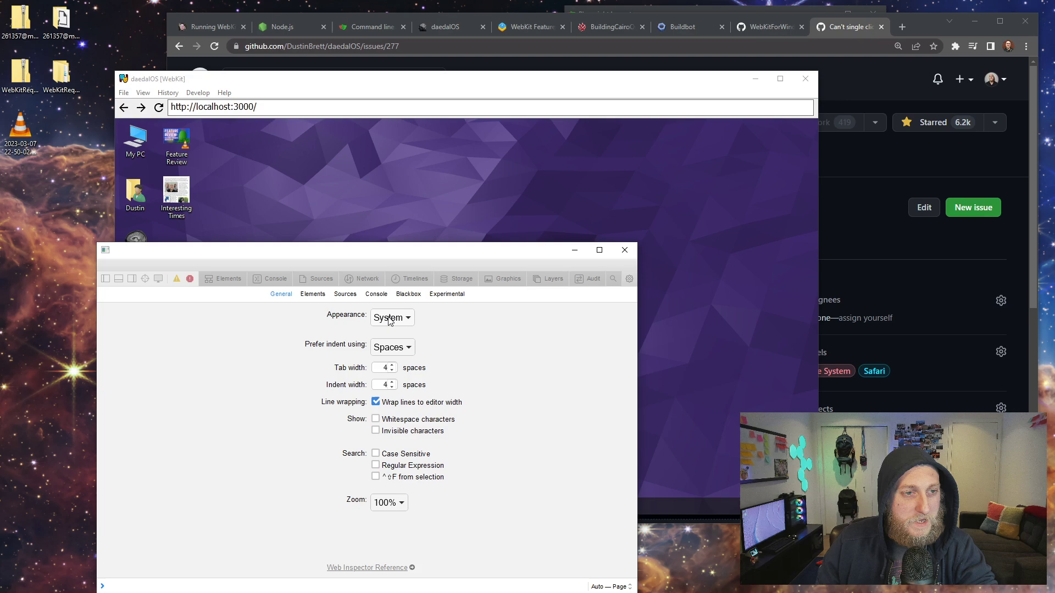
{"action": "left_click", "coordinate": [272, 279]}
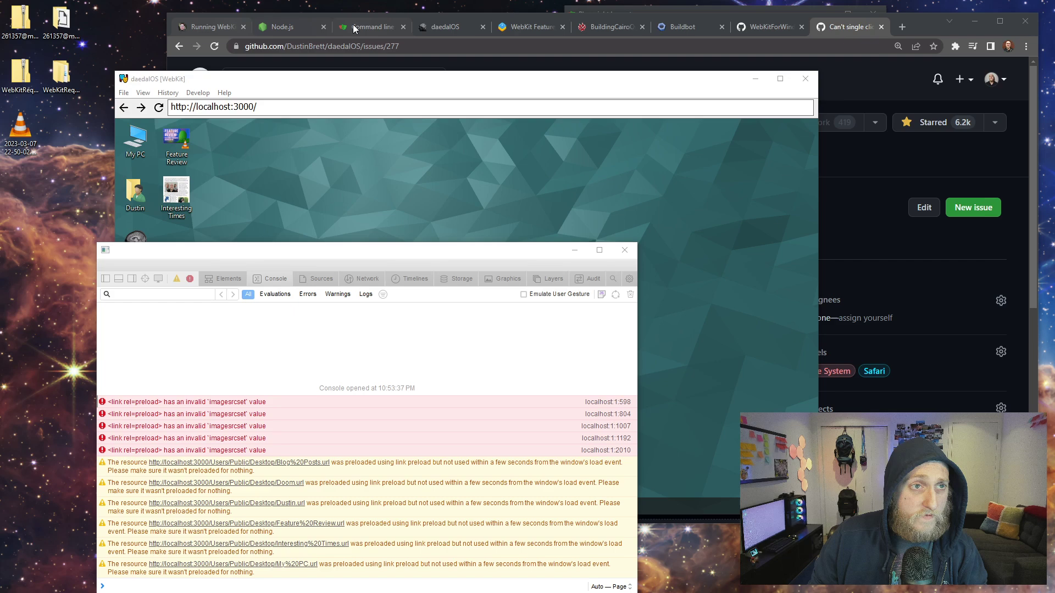
Switch to the Safari 16.0 features article on webkit.org and close the empty new tab
{"action": "left_click", "coordinate": [370, 28]}
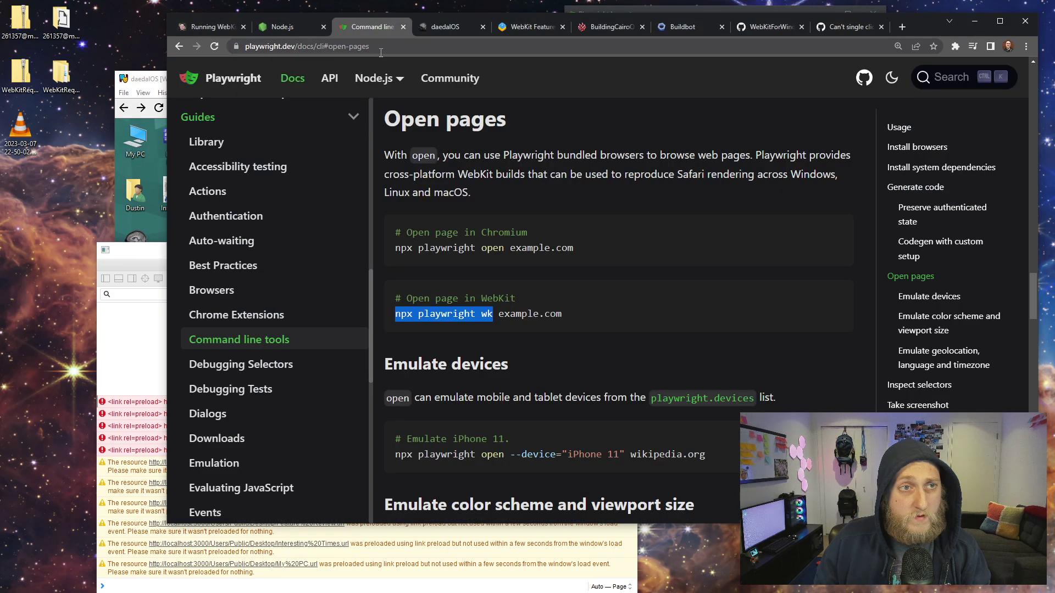
{"action": "key", "text": "ctrl+l"}
{"action": "left_click", "coordinate": [902, 30]}
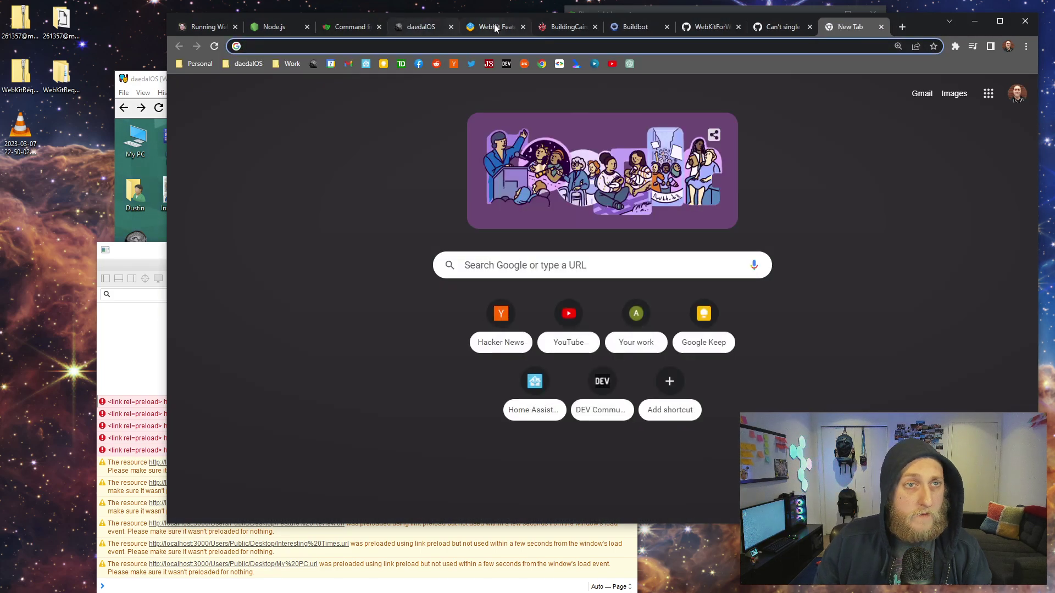
{"action": "left_click", "coordinate": [494, 27]}
{"action": "left_click", "coordinate": [879, 28]}
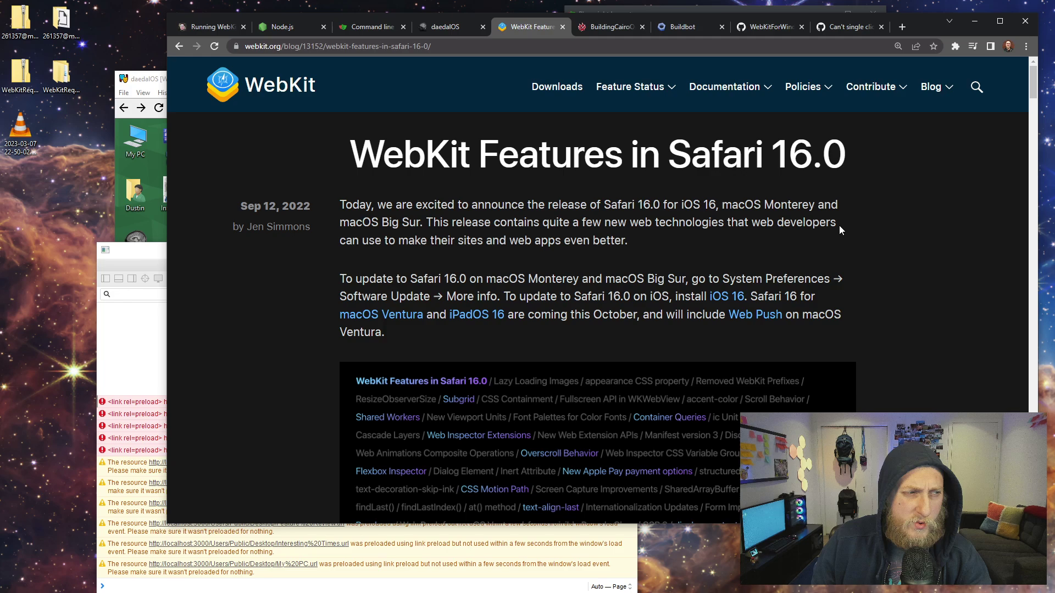
{"action": "scroll", "coordinate": [625, 272], "scroll_direction": "down", "scroll_amount": 10}
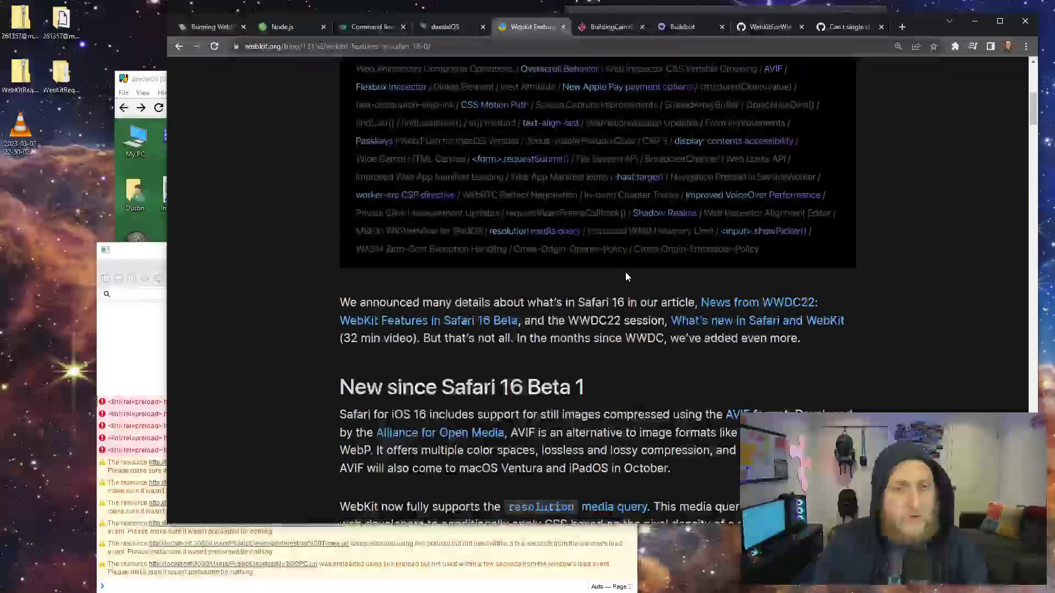
{"action": "scroll", "coordinate": [630, 271], "scroll_direction": "down", "scroll_amount": 10}
{"action": "scroll", "coordinate": [631, 271], "scroll_direction": "down", "scroll_amount": 8}
{"action": "scroll", "coordinate": [630, 270], "scroll_direction": "down", "scroll_amount": 3}
{"action": "scroll", "coordinate": [631, 271], "scroll_direction": "down", "scroll_amount": 8}
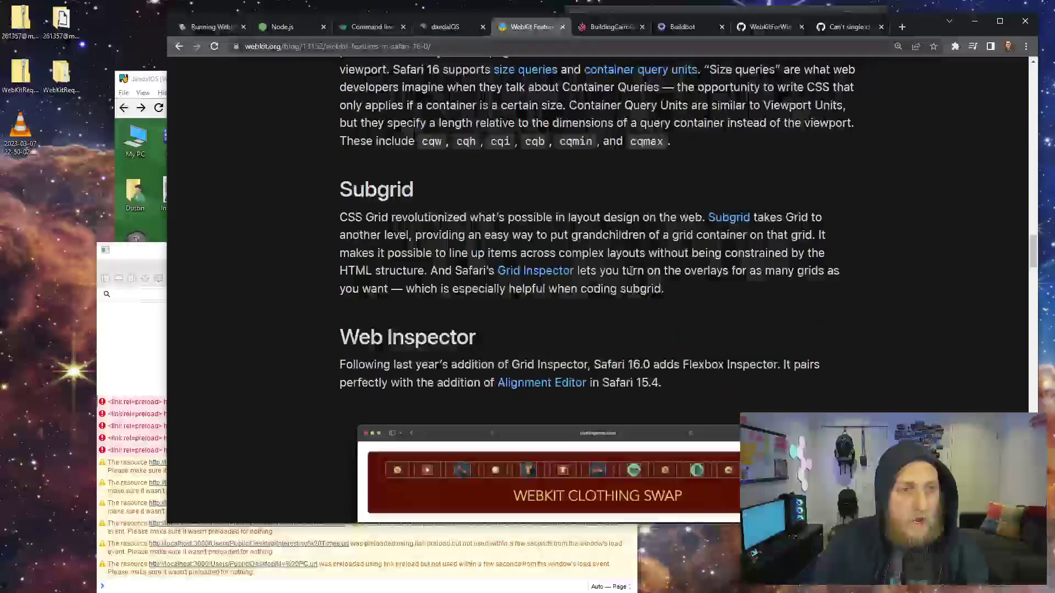
{"action": "scroll", "coordinate": [630, 270], "scroll_direction": "down", "scroll_amount": 4}
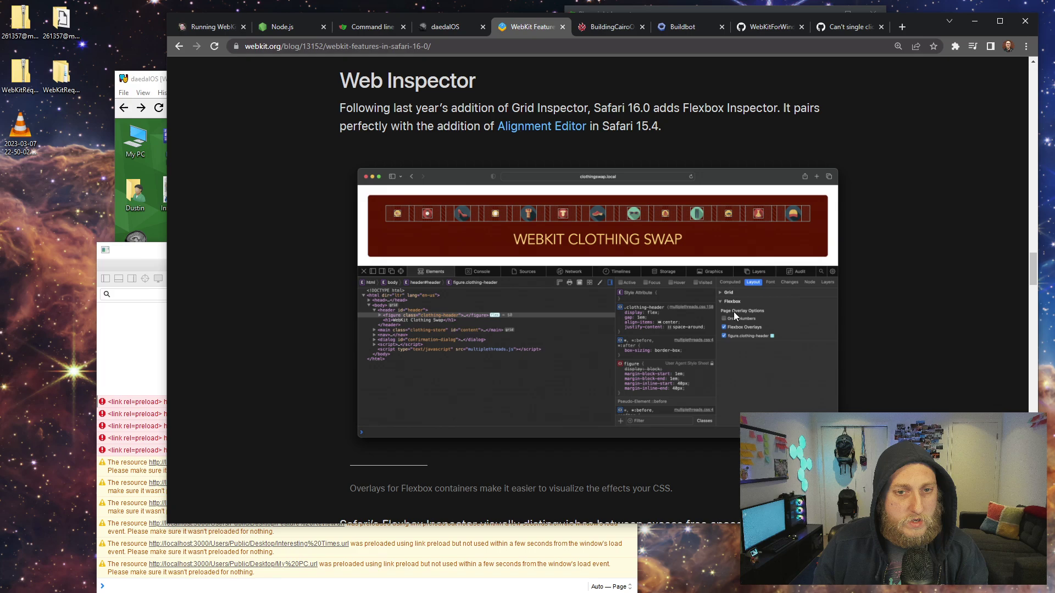
{"action": "scroll", "coordinate": [740, 319], "scroll_direction": "down", "scroll_amount": 8}
{"action": "scroll", "coordinate": [646, 379], "scroll_direction": "down", "scroll_amount": 5}
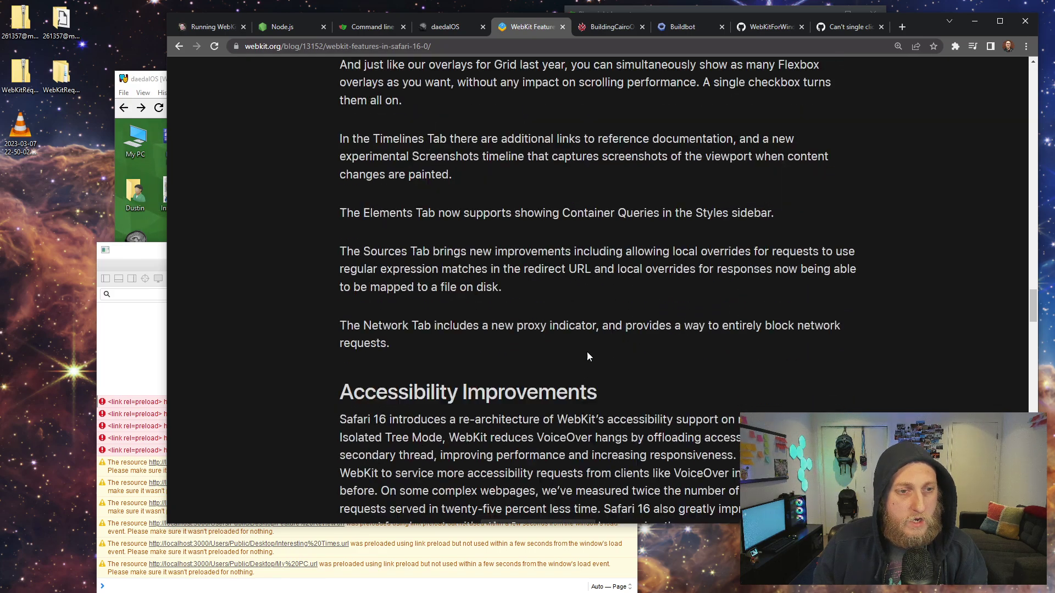
{"action": "scroll", "coordinate": [587, 352], "scroll_direction": "down", "scroll_amount": 5}
{"action": "scroll", "coordinate": [528, 330], "scroll_direction": "down", "scroll_amount": 3}
{"action": "scroll", "coordinate": [606, 297], "scroll_direction": "down", "scroll_amount": 6}
{"action": "scroll", "coordinate": [495, 313], "scroll_direction": "down", "scroll_amount": 5}
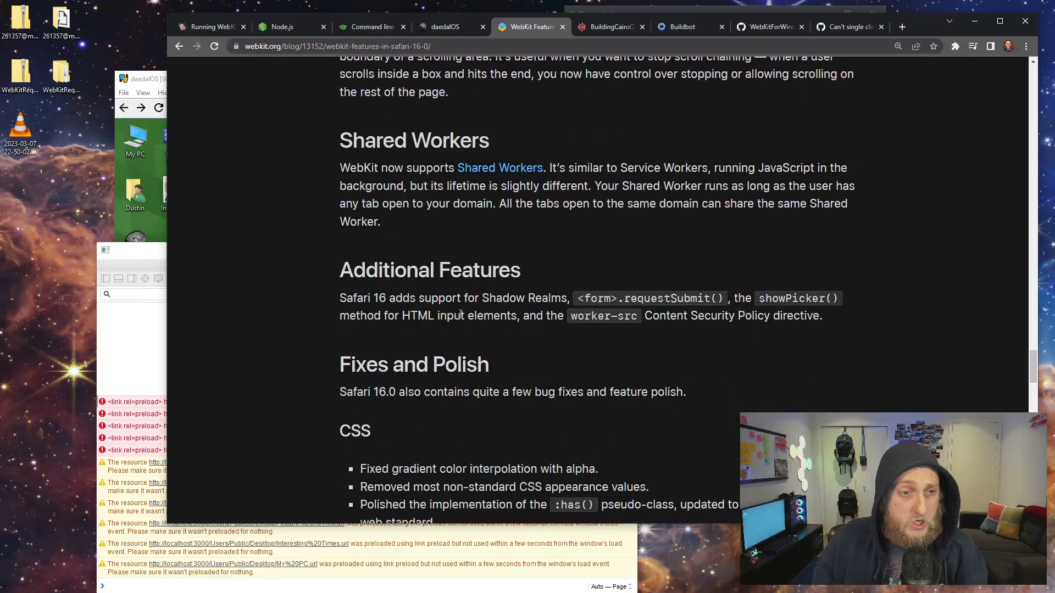
Select requestSubmit and showPicker under Additional Features, then bring the Web Inspector forward
{"action": "double_click", "coordinate": [664, 302]}
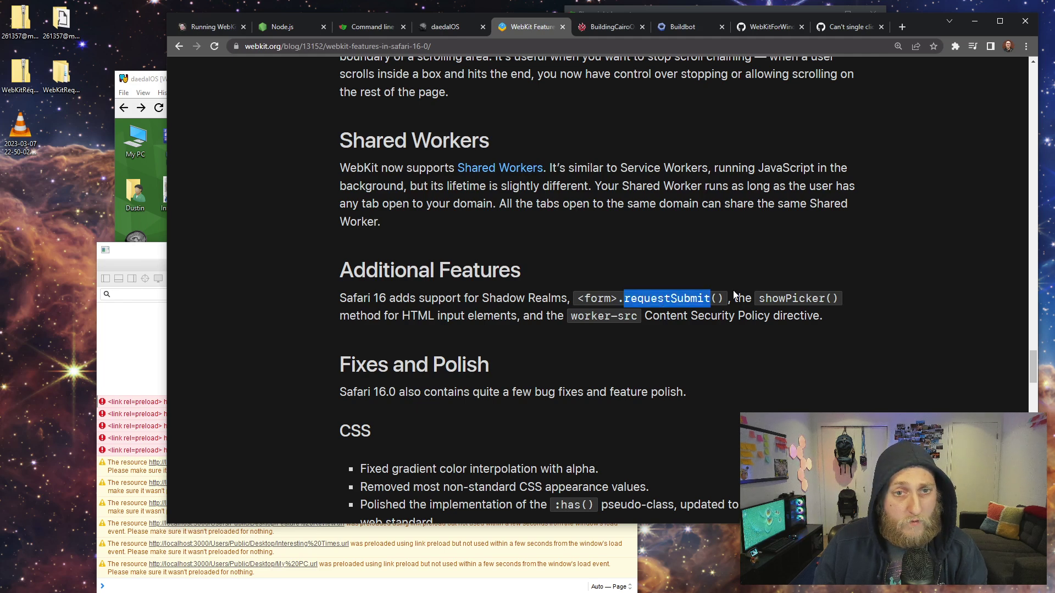
{"action": "double_click", "coordinate": [791, 299]}
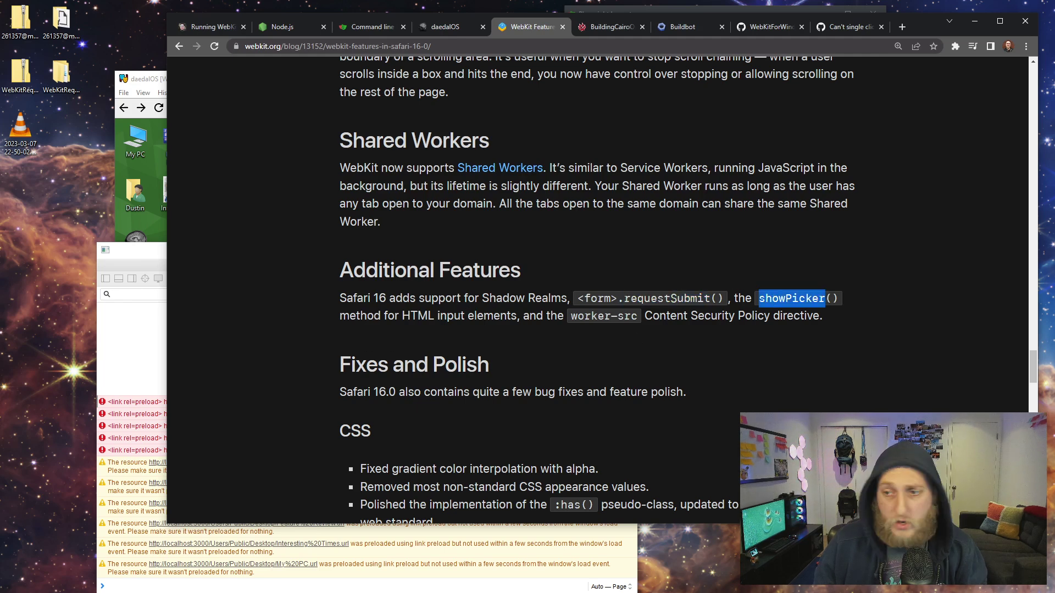
{"action": "key", "text": "alt+Tab"}
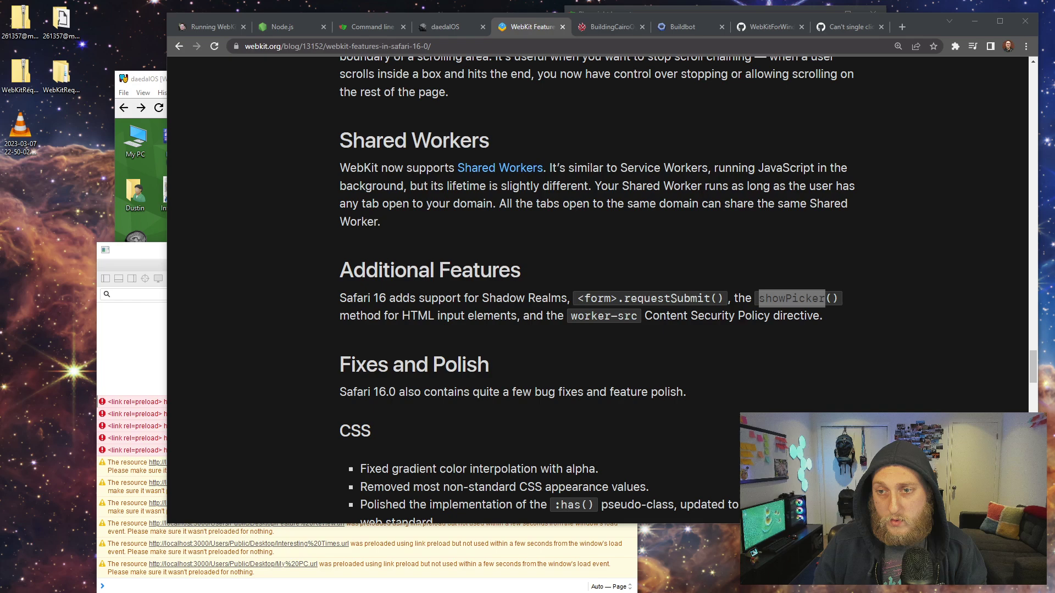
{"action": "left_click", "coordinate": [132, 330]}
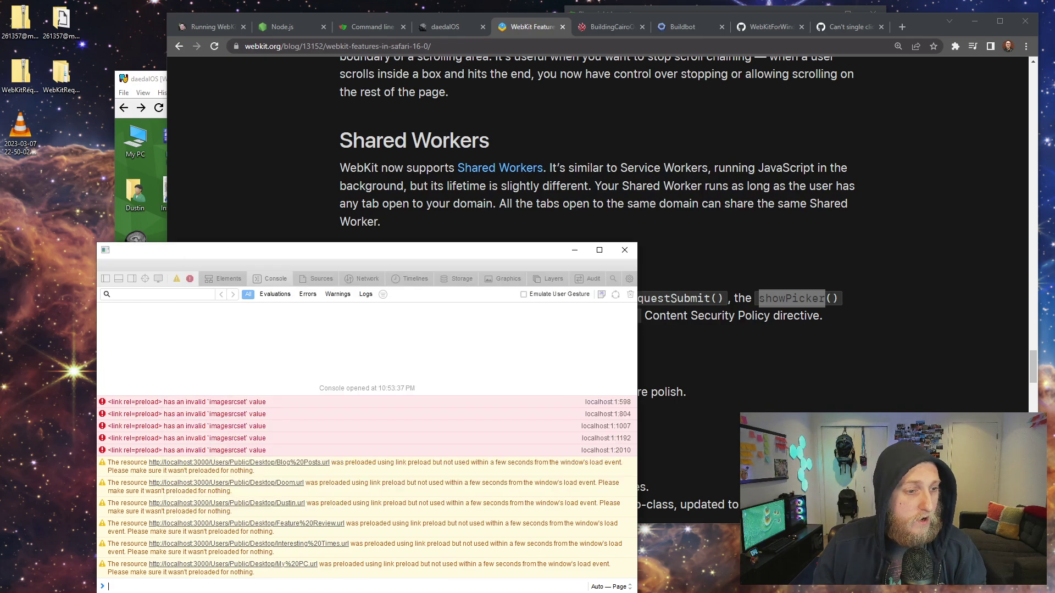
Evaluate HTMLFormElement.prototype.requestSubmit and HTMLInputElement.prototype.showPicker, both returning native code
{"action": "key", "text": "Up"}
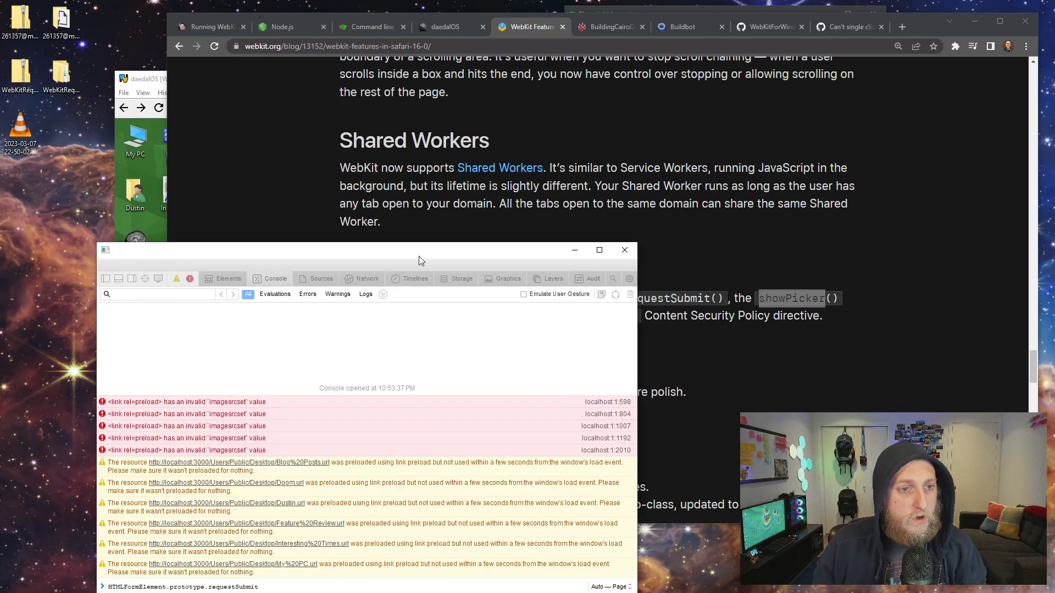
{"action": "left_click_drag", "start_coordinate": [419, 250], "coordinate": [610, 120]}
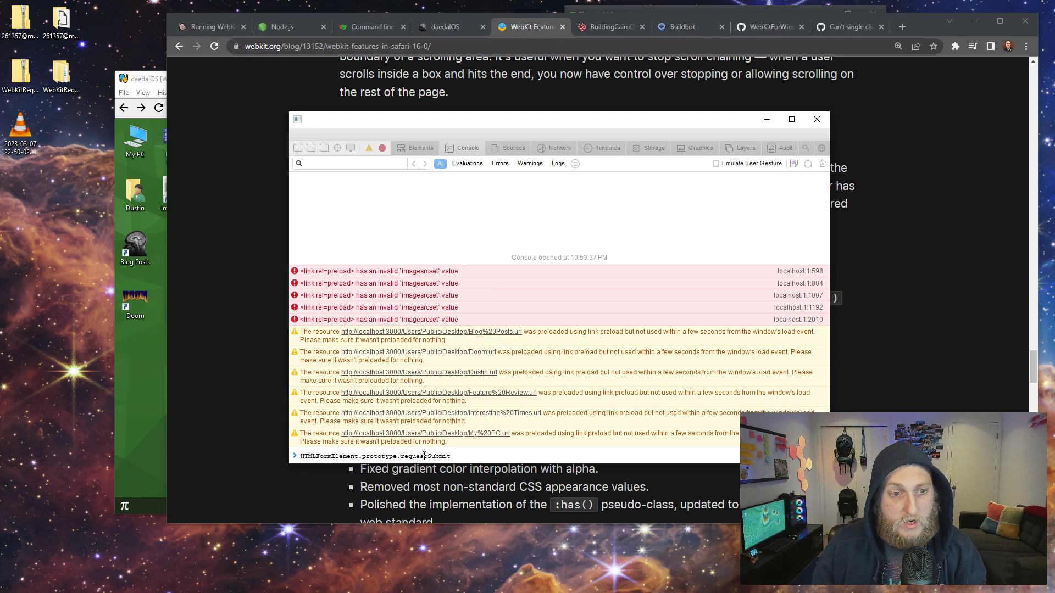
{"action": "key", "text": "Return"}
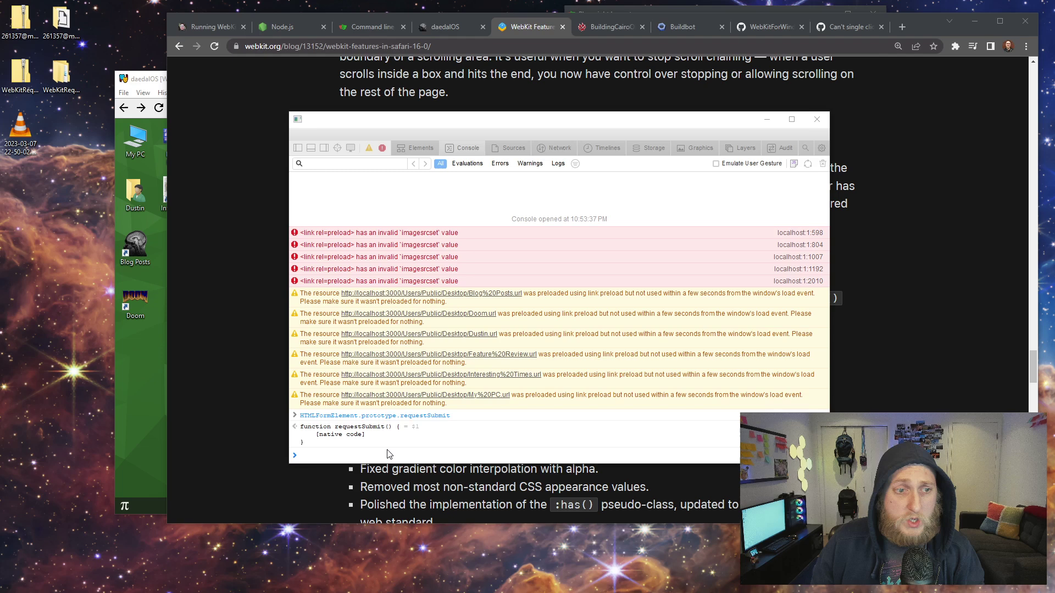
{"action": "type", "text": "HTMLInputElement.prototype.showPicker"}
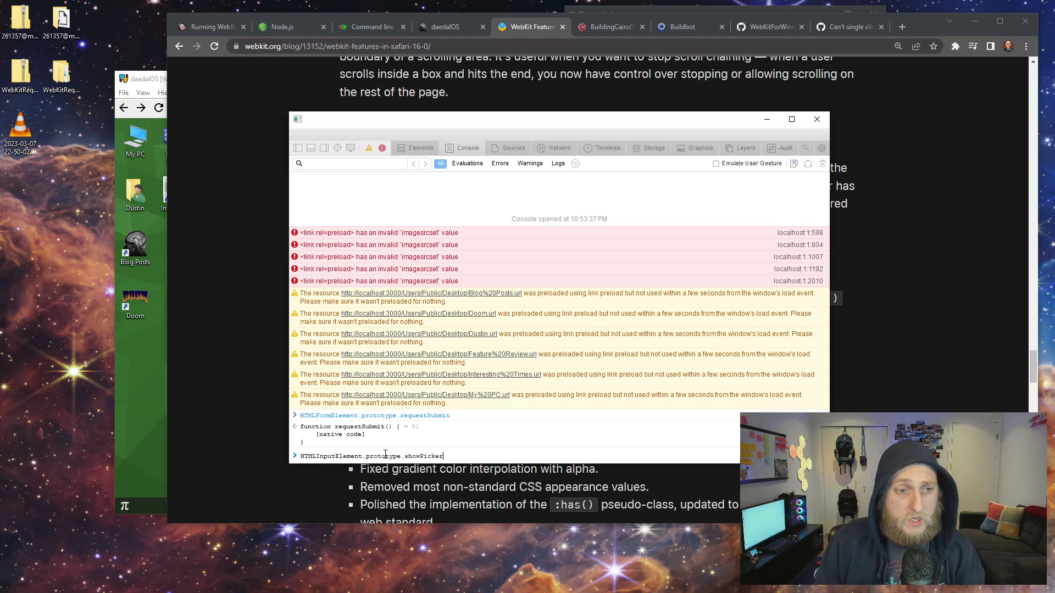
{"action": "key", "text": "Return"}
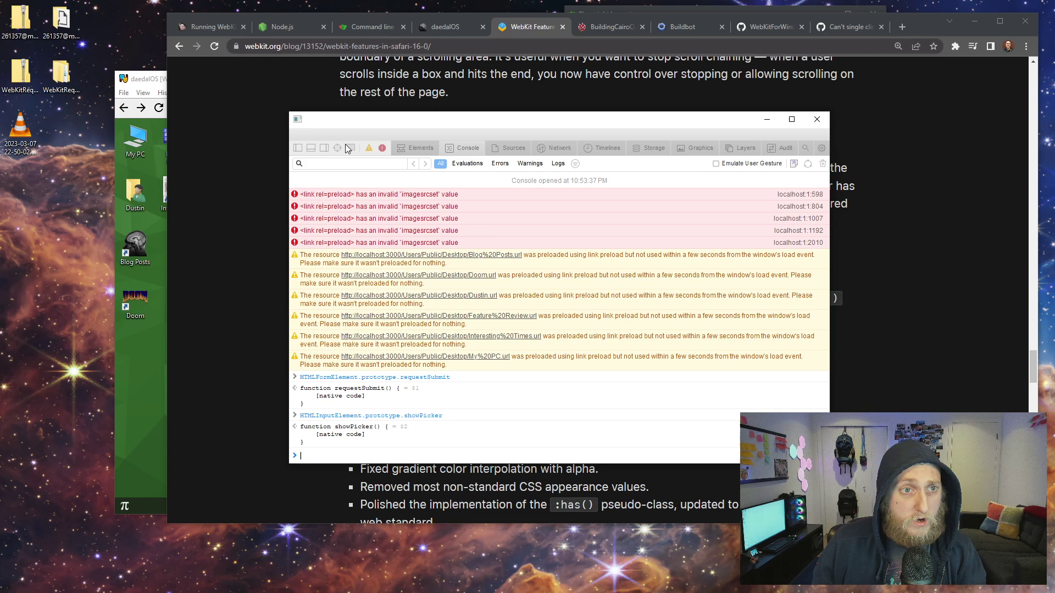
{"action": "left_click_drag", "start_coordinate": [353, 125], "coordinate": [253, 256]}
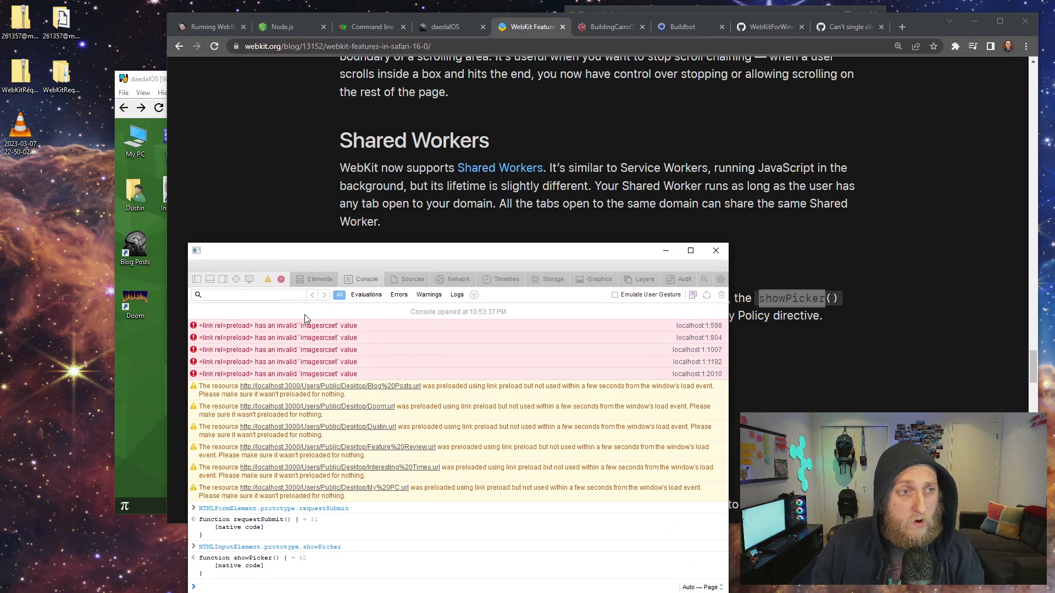
Raise MiniBrowser and view then dismiss its Help > About version information
{"action": "left_click", "coordinate": [133, 79]}
{"action": "left_click", "coordinate": [224, 92]}
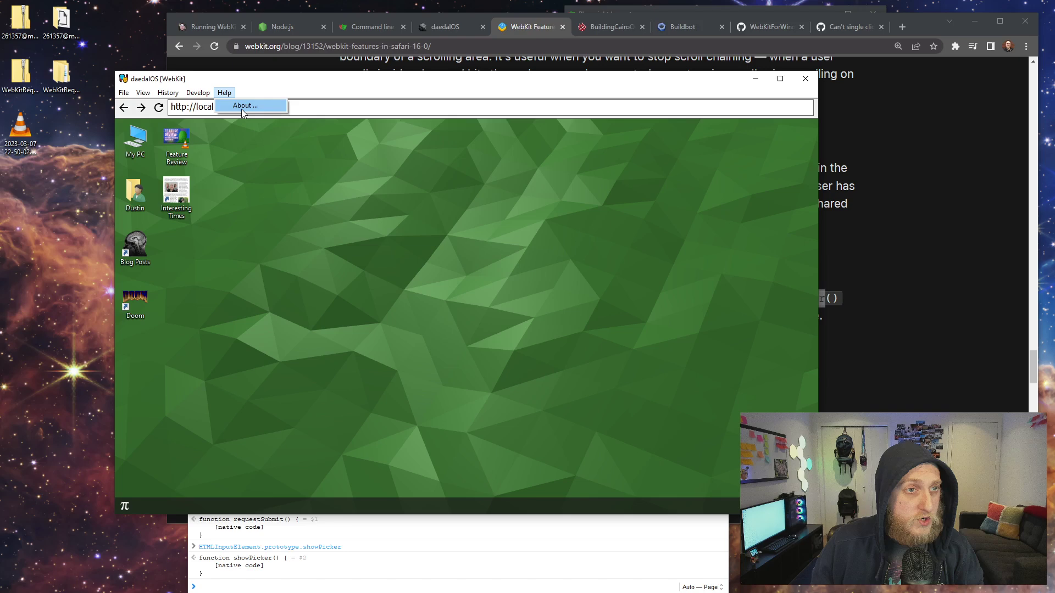
{"action": "left_click", "coordinate": [242, 108]}
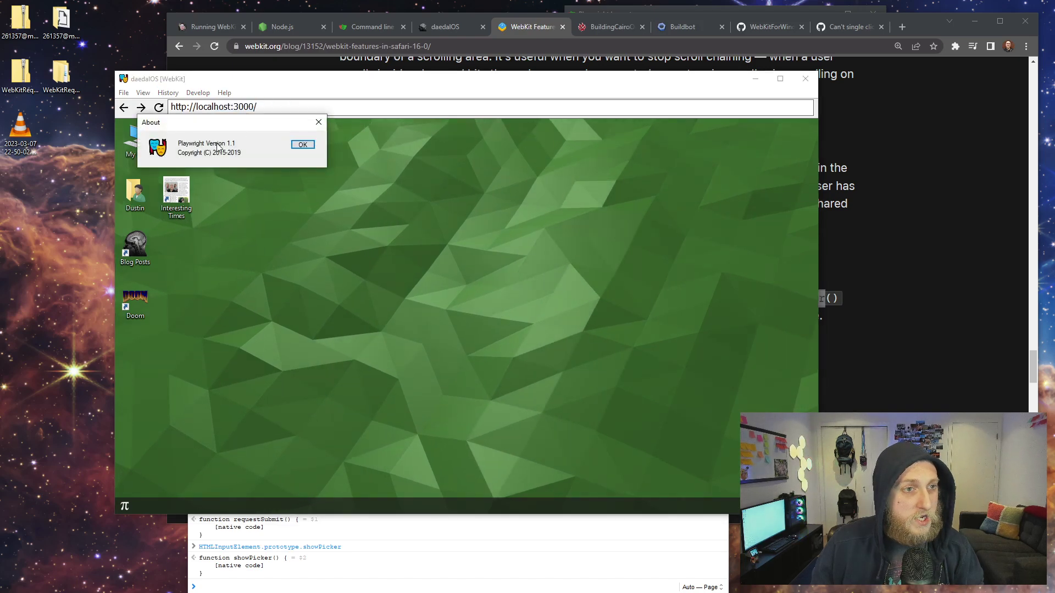
{"action": "left_click", "coordinate": [303, 145]}
Browse the Develop and View menus, then open and close the daedalOS start menu
{"action": "left_click", "coordinate": [198, 93]}
{"action": "mouse_move", "coordinate": [142, 92]}
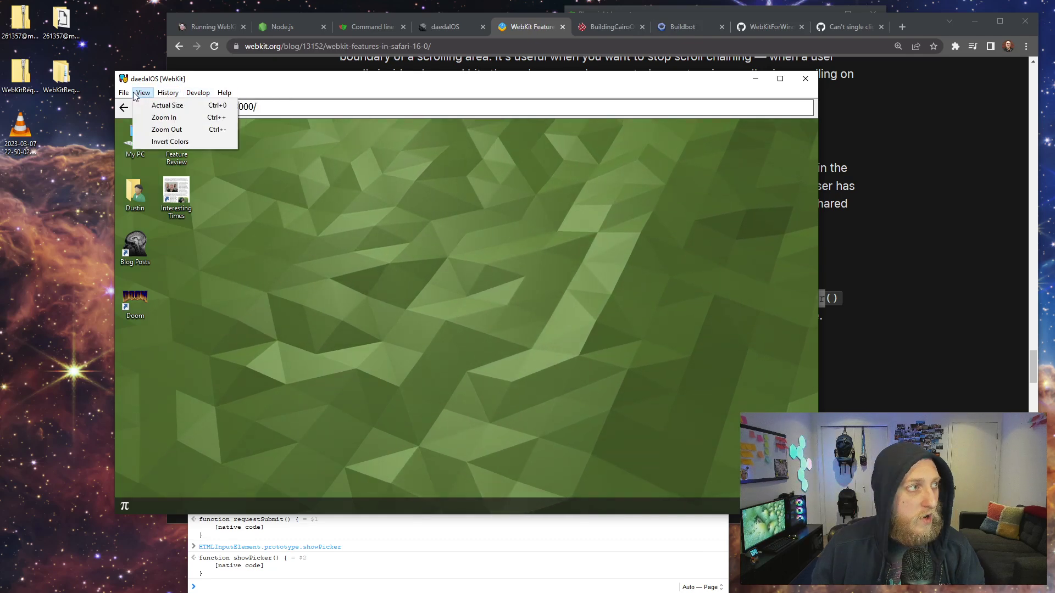
{"action": "left_click", "coordinate": [356, 337]}
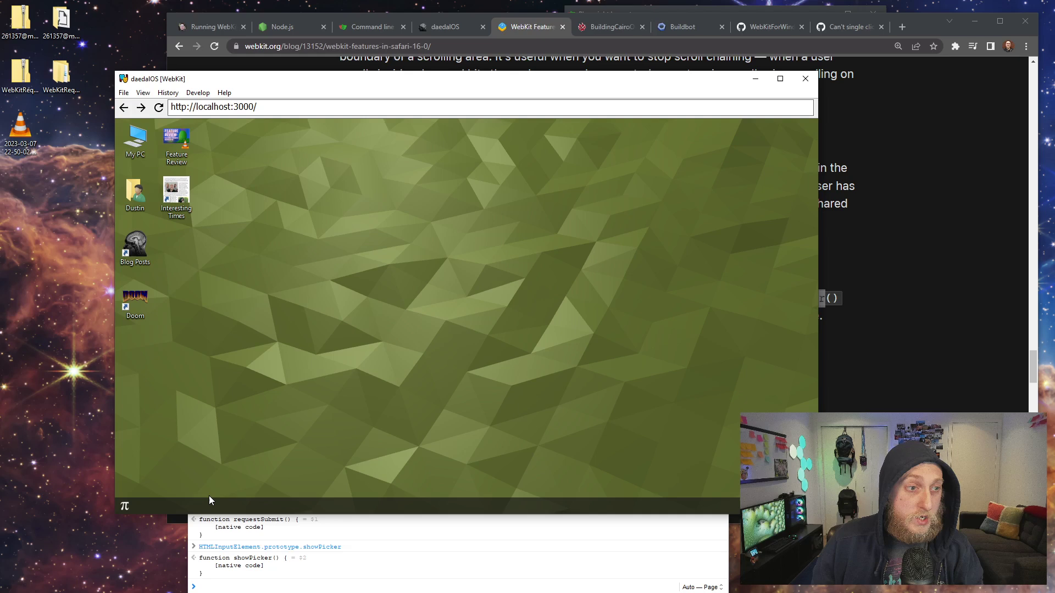
{"action": "left_click", "coordinate": [125, 505]}
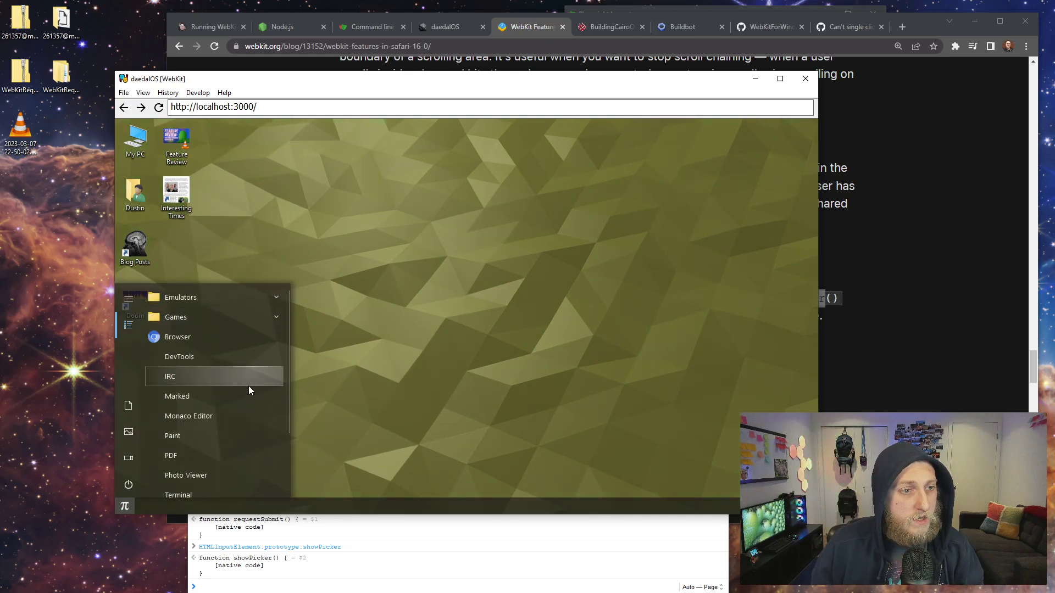
{"action": "left_click", "coordinate": [310, 260]}
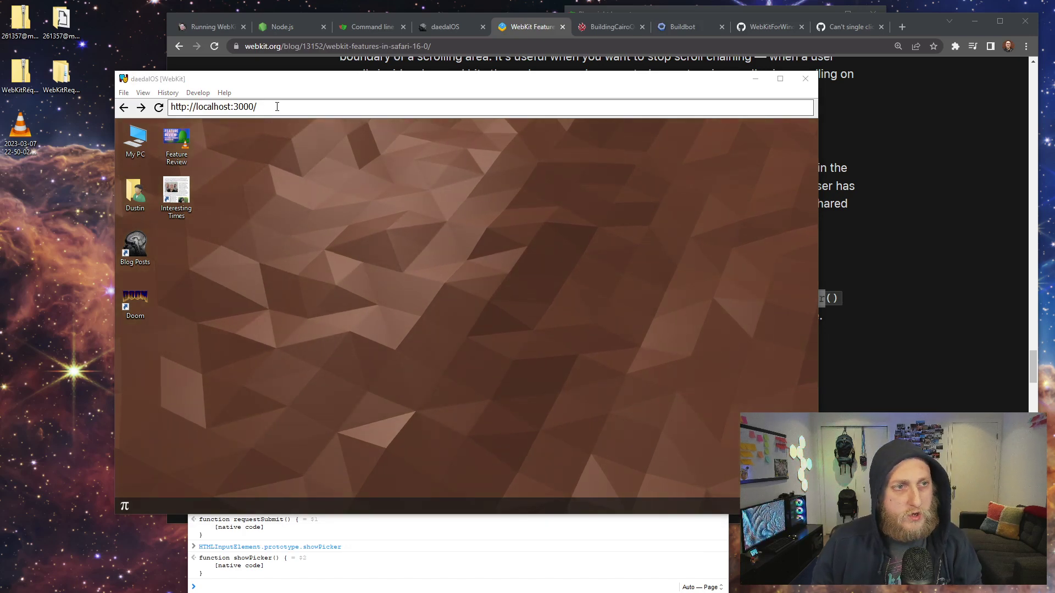
{"action": "left_click", "coordinate": [318, 107]}
{"action": "left_click", "coordinate": [316, 107]}
{"action": "key", "text": "ctrl+a"}
{"action": "type", "text": "https://html5test.com/"}
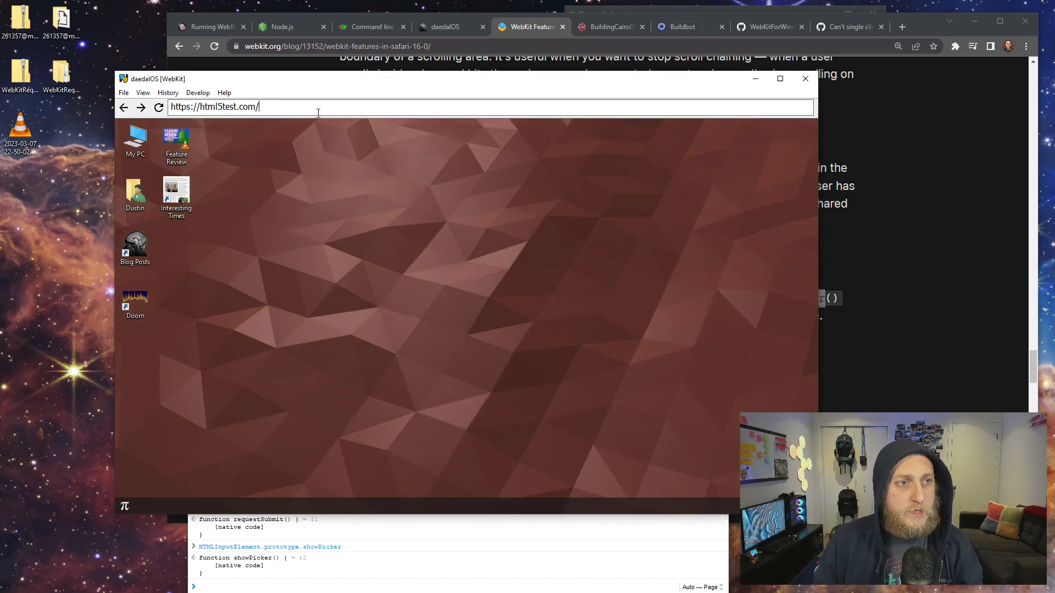
{"action": "key", "text": "Return"}
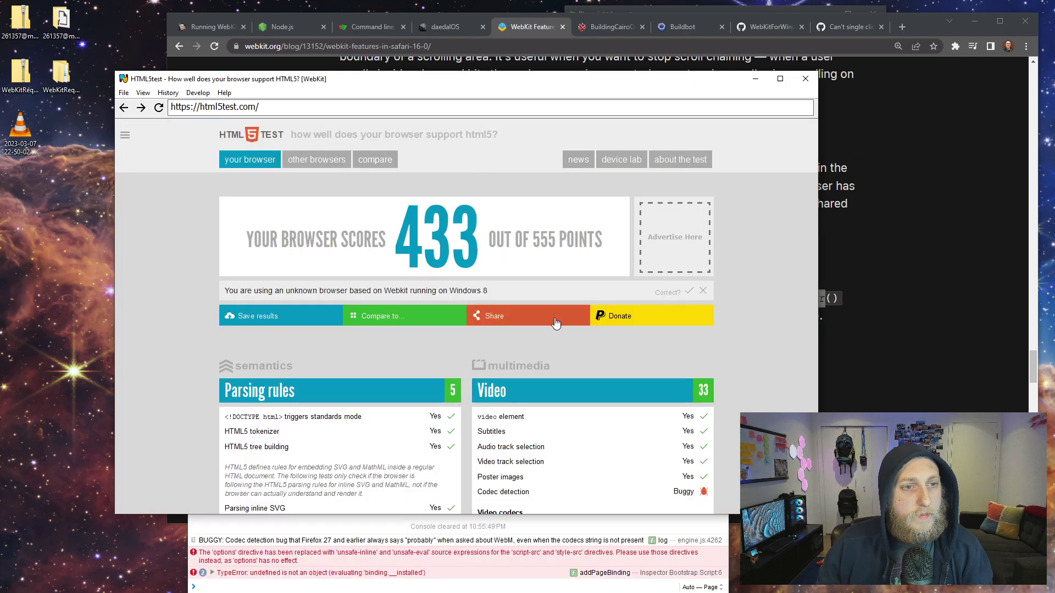
Highlight the 433 out of 555 score, then clear the selection
{"action": "left_click_drag", "start_coordinate": [405, 235], "coordinate": [478, 238]}
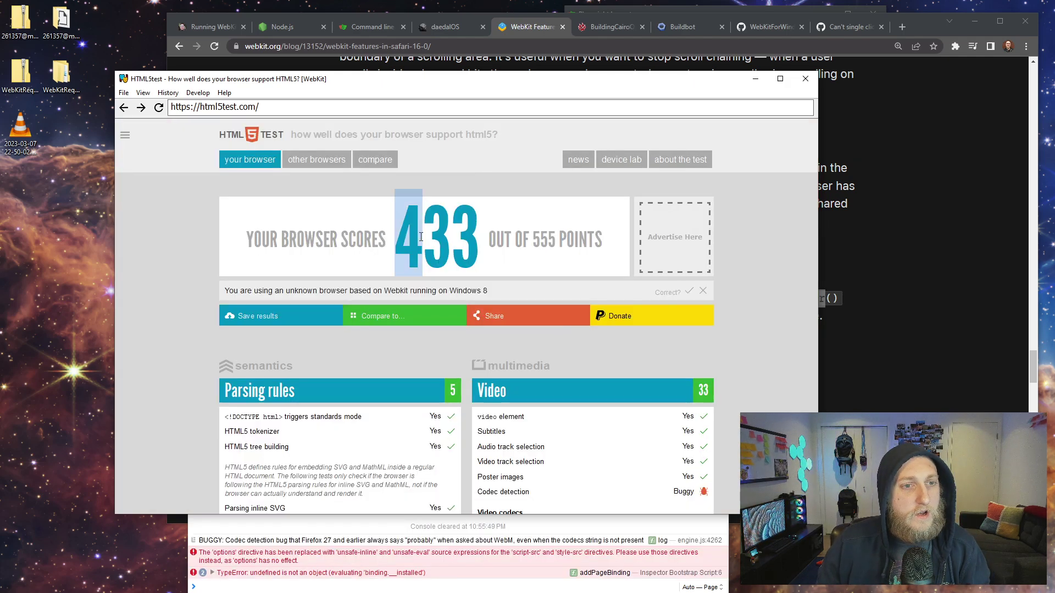
{"action": "left_click", "coordinate": [485, 271]}
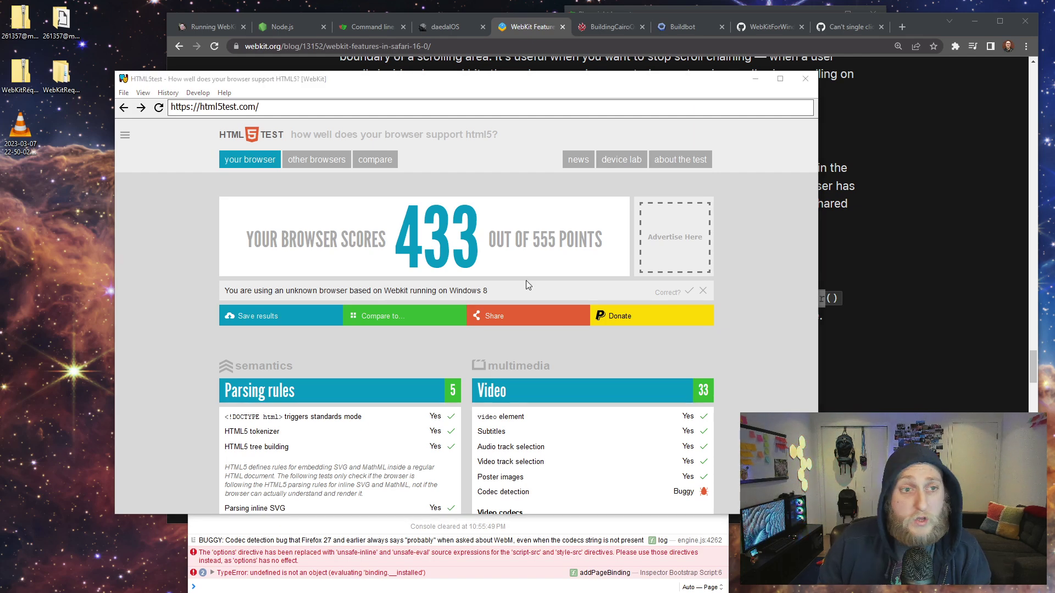
{"action": "left_click", "coordinate": [428, 265]}
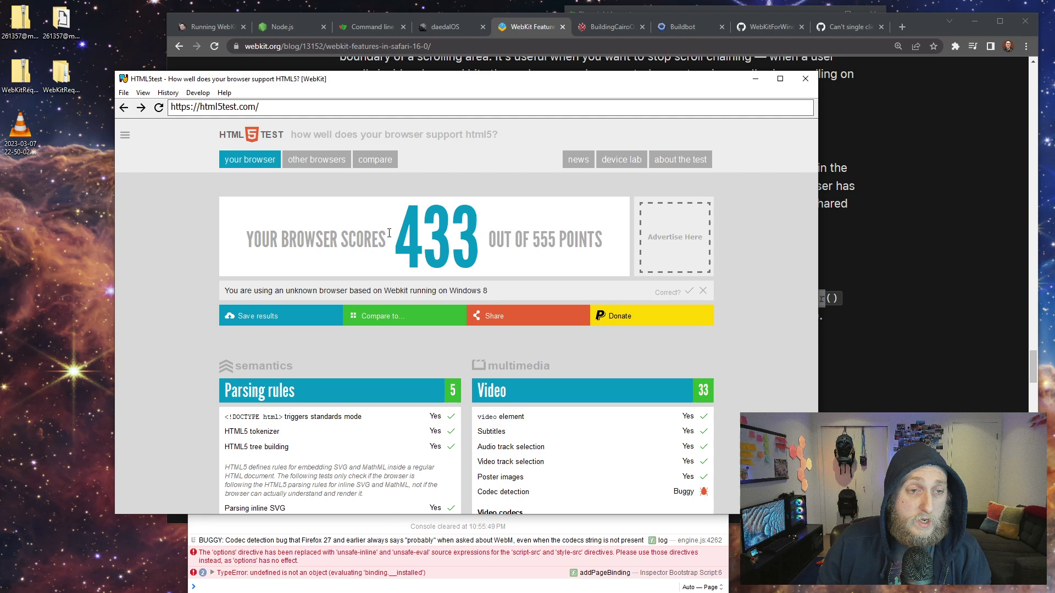
{"action": "left_click_drag", "start_coordinate": [389, 234], "coordinate": [485, 248]}
{"action": "left_click", "coordinate": [485, 253]}
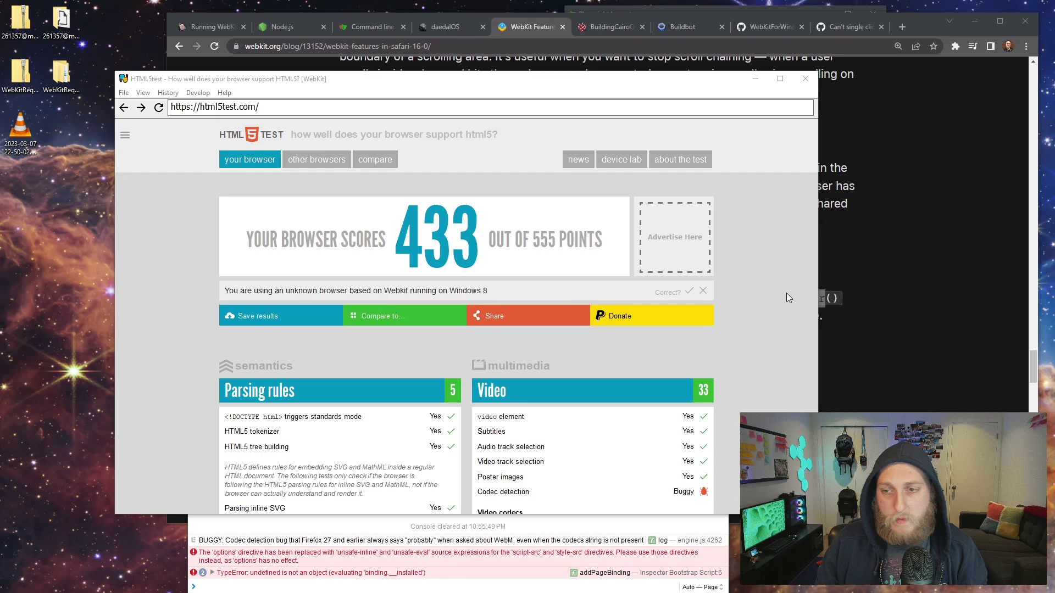
Close the HTML5test MiniBrowser and bring Chrome up on the BuildingCairoOnWindows wiki page
{"action": "left_click", "coordinate": [805, 83]}
{"action": "left_click", "coordinate": [156, 322]}
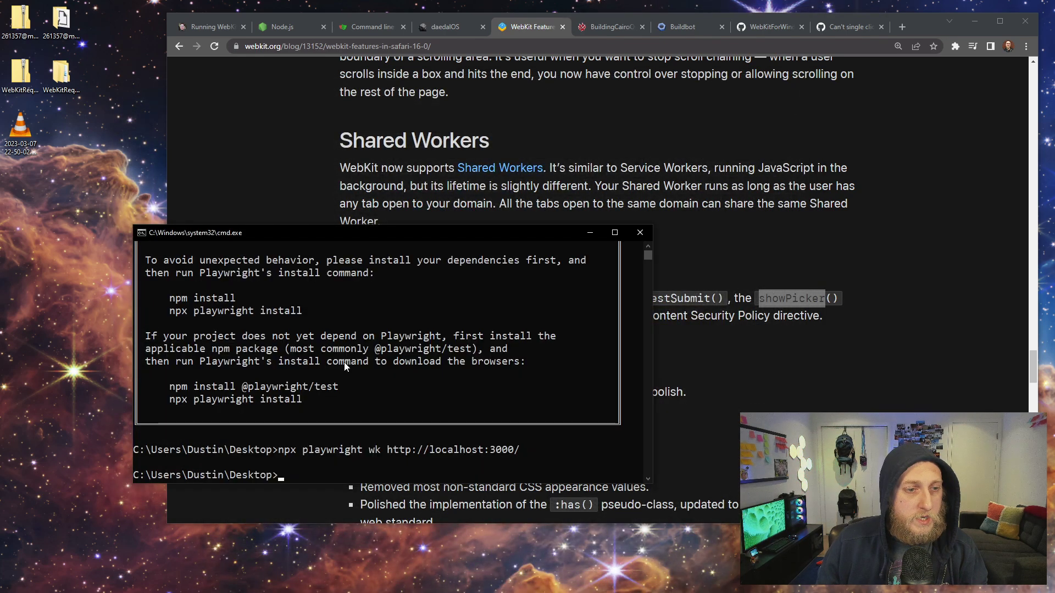
{"action": "left_click", "coordinate": [296, 170]}
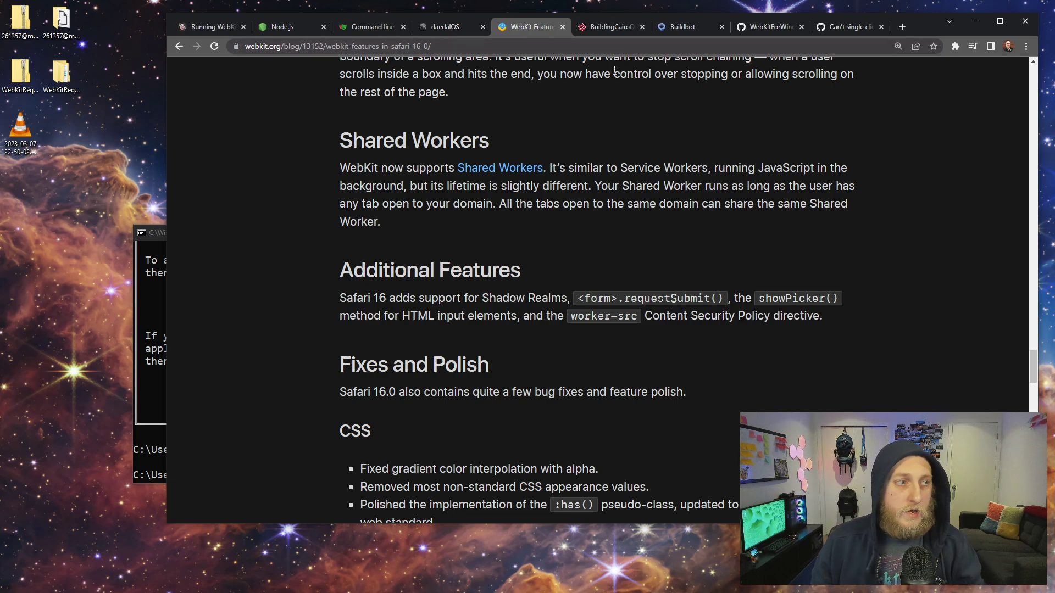
{"action": "left_click", "coordinate": [216, 26]}
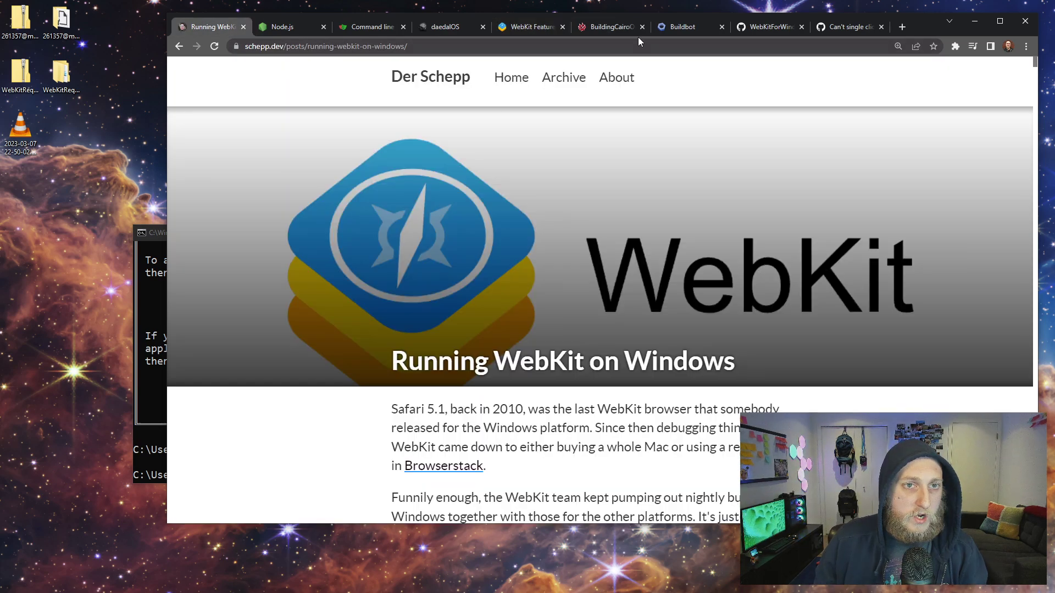
{"action": "left_click", "coordinate": [607, 28]}
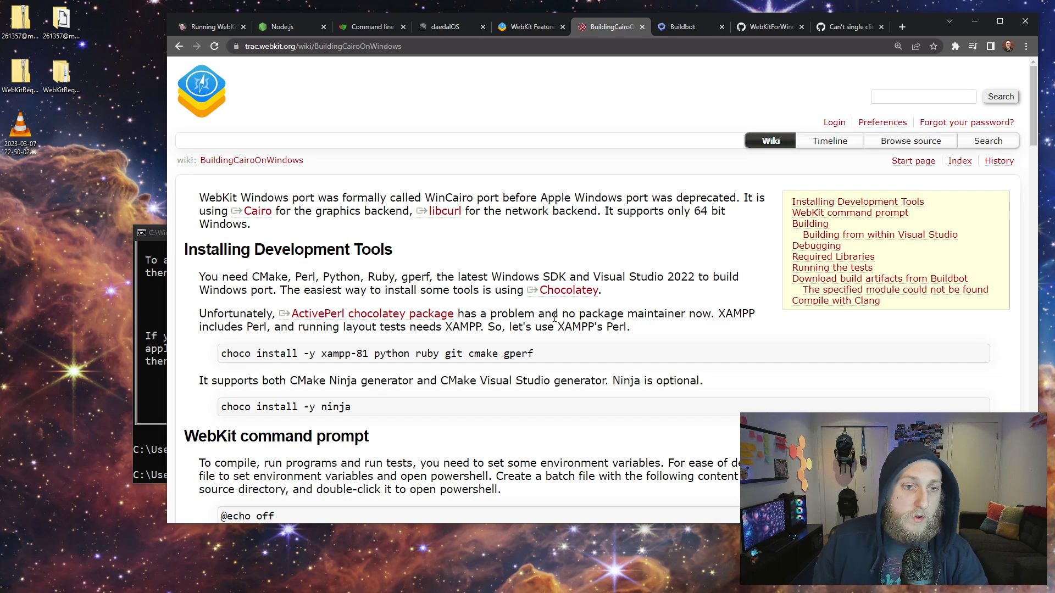
{"action": "scroll", "coordinate": [546, 318], "scroll_direction": "down", "scroll_amount": 3}
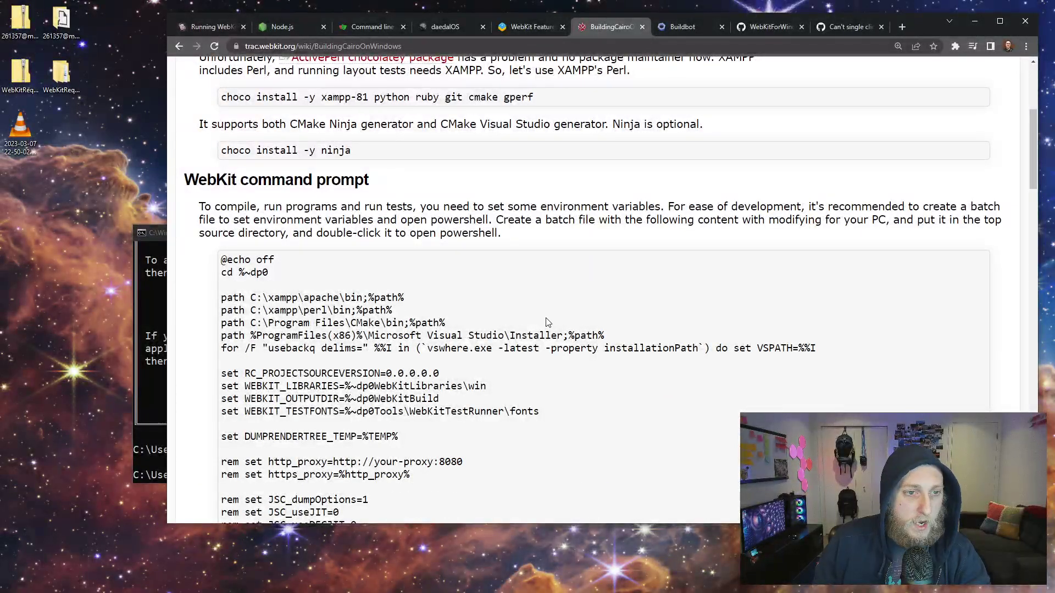
{"action": "scroll", "coordinate": [588, 367], "scroll_direction": "up", "scroll_amount": 3}
{"action": "scroll", "coordinate": [587, 367], "scroll_direction": "down", "scroll_amount": 5}
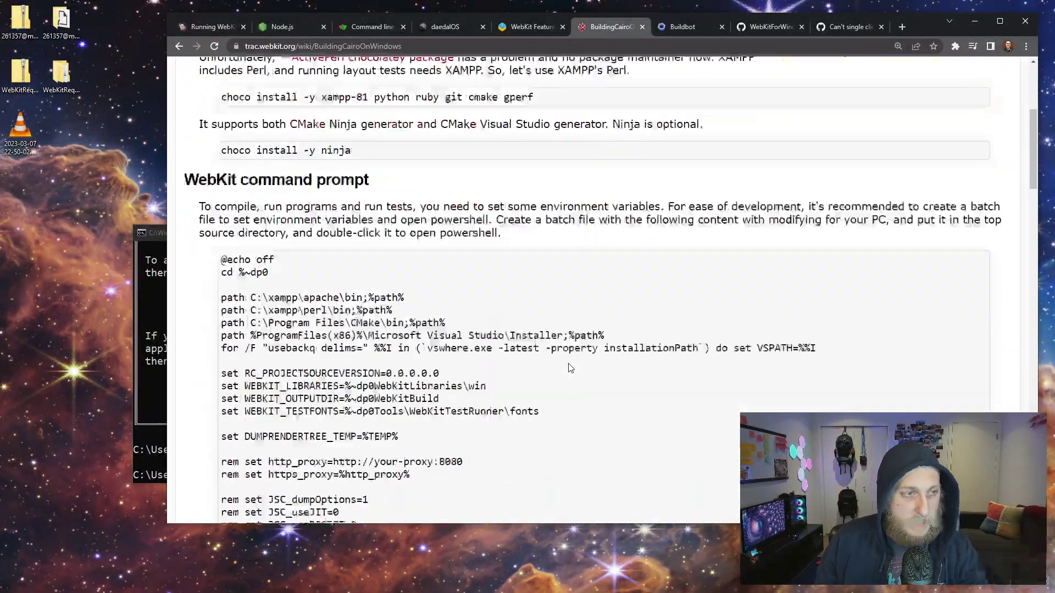
{"action": "scroll", "coordinate": [587, 367], "scroll_direction": "down", "scroll_amount": 5}
{"action": "scroll", "coordinate": [576, 366], "scroll_direction": "down", "scroll_amount": 5}
{"action": "scroll", "coordinate": [568, 367], "scroll_direction": "down", "scroll_amount": 3}
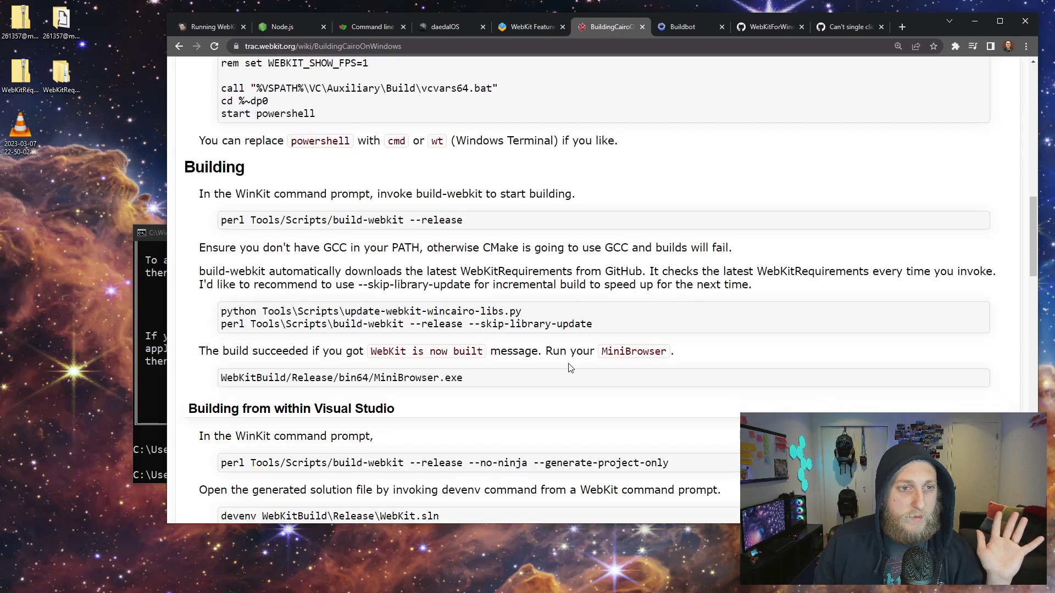
{"action": "scroll", "coordinate": [569, 367], "scroll_direction": "down", "scroll_amount": 3}
{"action": "scroll", "coordinate": [568, 367], "scroll_direction": "down", "scroll_amount": 2}
{"action": "scroll", "coordinate": [569, 367], "scroll_direction": "down", "scroll_amount": 5}
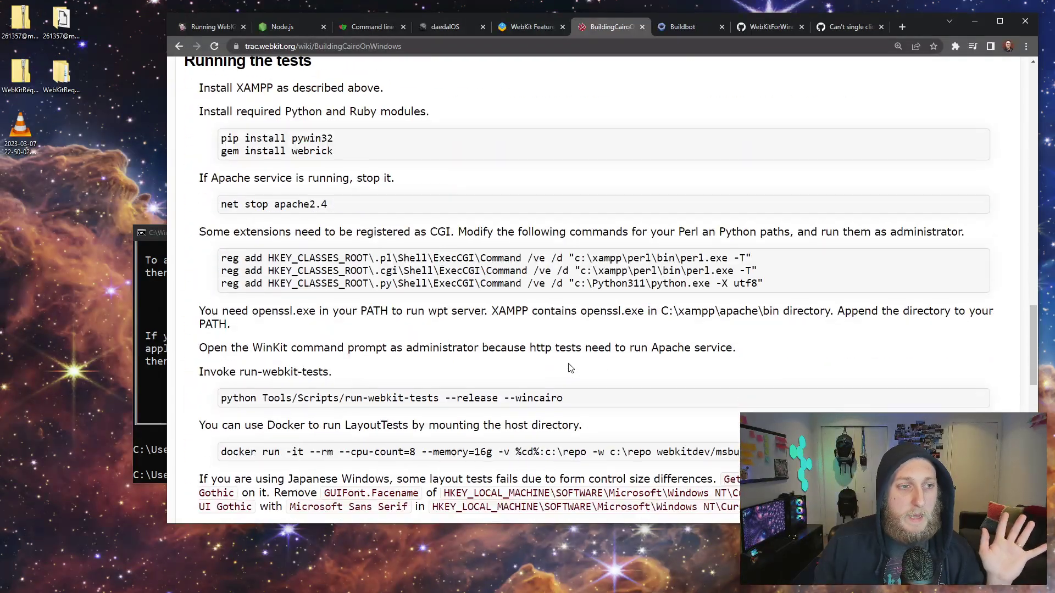
{"action": "scroll", "coordinate": [569, 367], "scroll_direction": "down", "scroll_amount": 2}
{"action": "scroll", "coordinate": [569, 360], "scroll_direction": "down", "scroll_amount": 3}
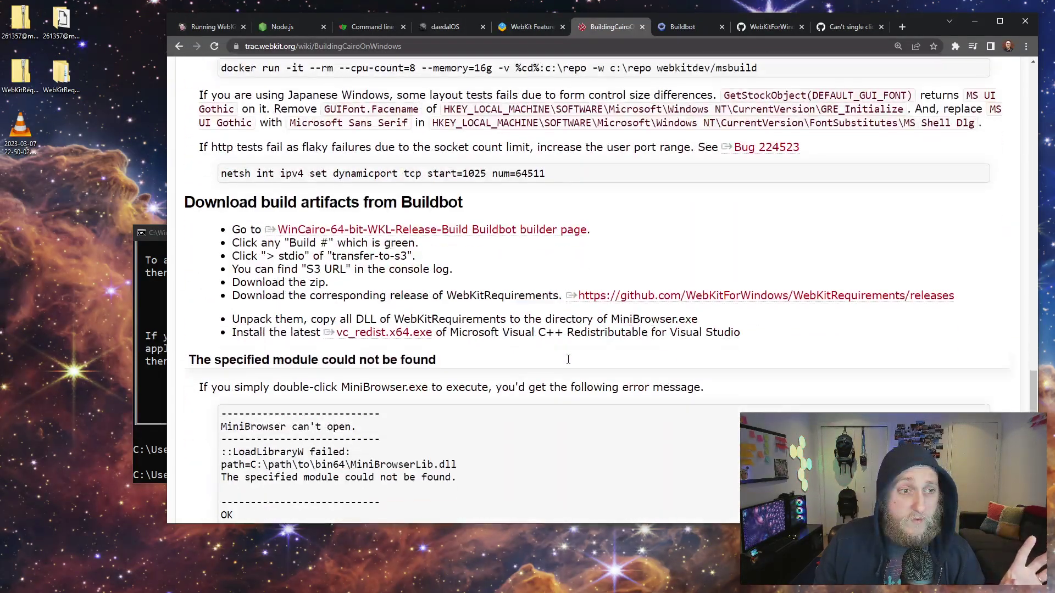
Highlight the wiki's Download build artifacts heading and builder link text, then go to WebKit CI
{"action": "left_click_drag", "start_coordinate": [186, 201], "coordinate": [398, 202]}
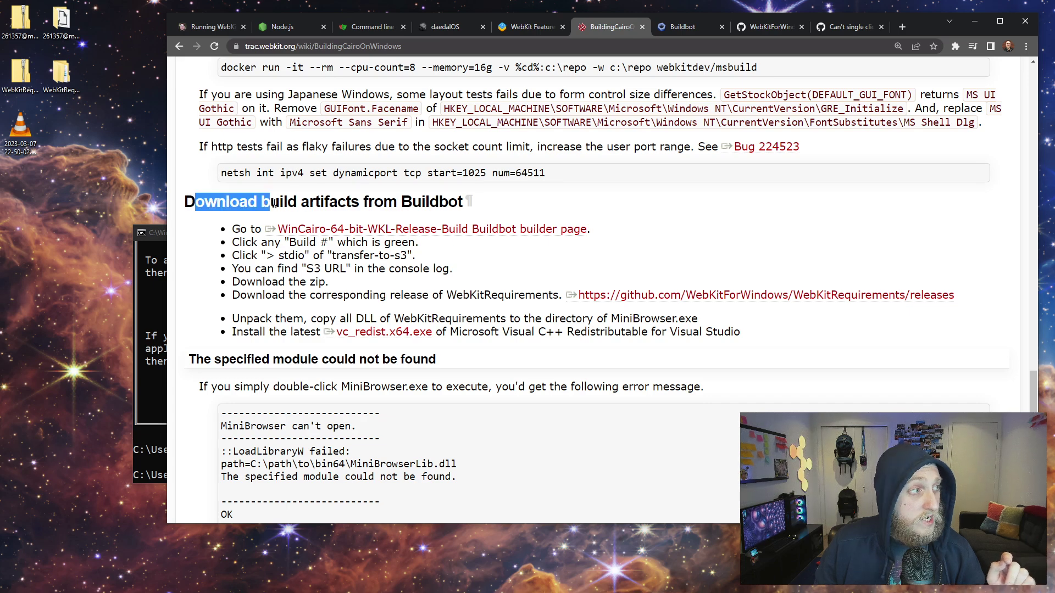
{"action": "left_click", "coordinate": [622, 239]}
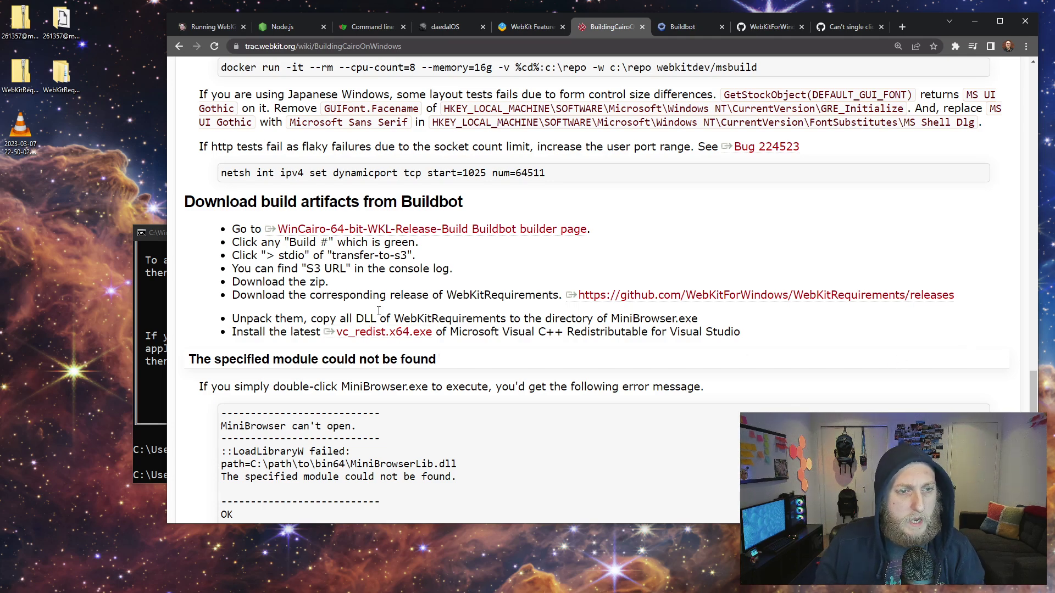
{"action": "left_click_drag", "start_coordinate": [590, 229], "coordinate": [356, 230]}
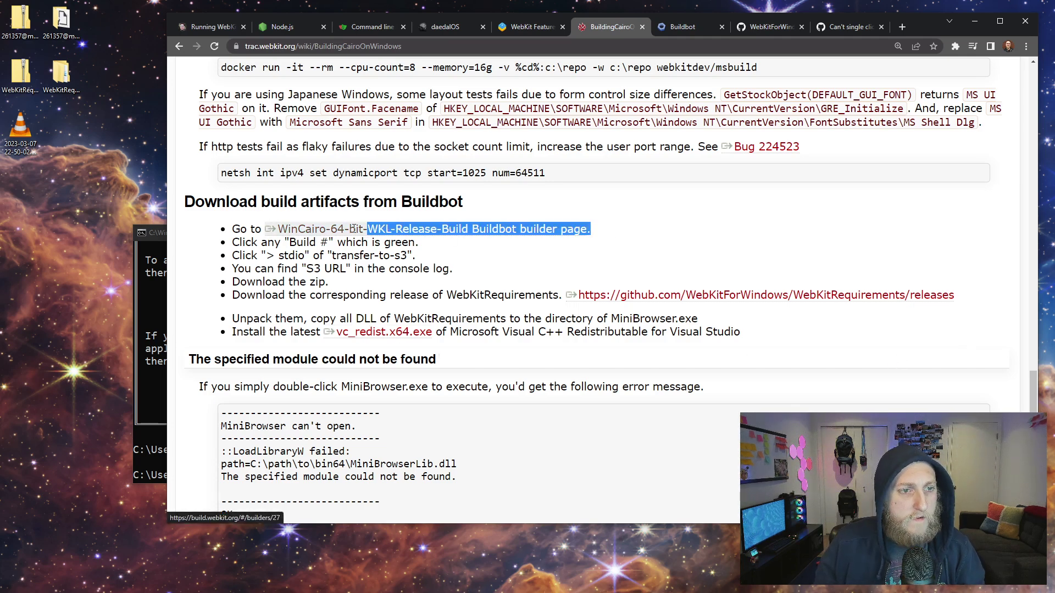
{"action": "left_click", "coordinate": [680, 26]}
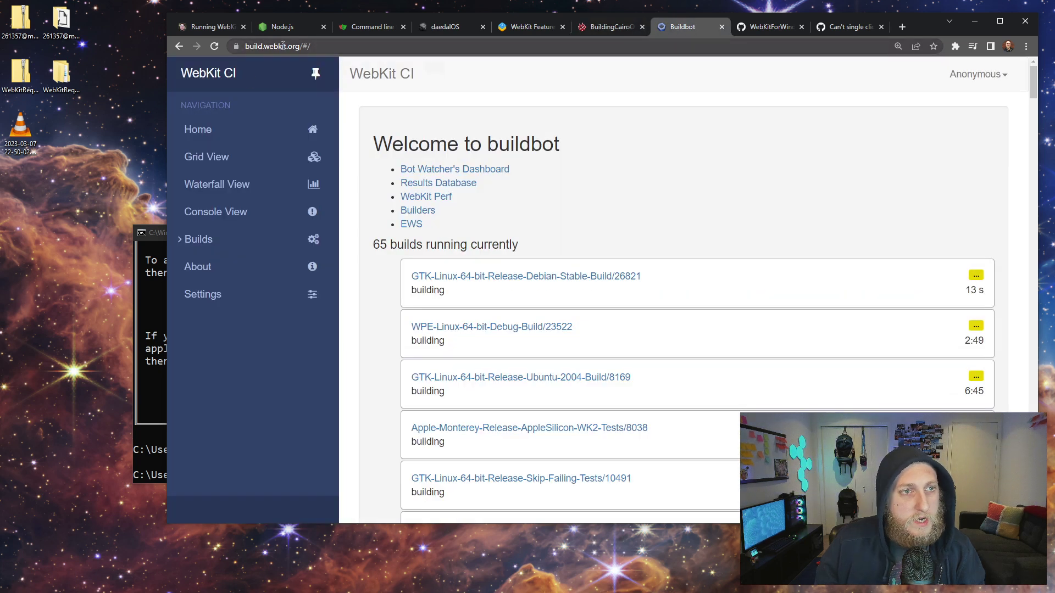
Filter the WebKit CI builders by 'WinCairo' and open WinCairo-64-bit-Release-Build build 2629
{"action": "left_click", "coordinate": [197, 239]}
{"action": "left_click", "coordinate": [217, 266]}
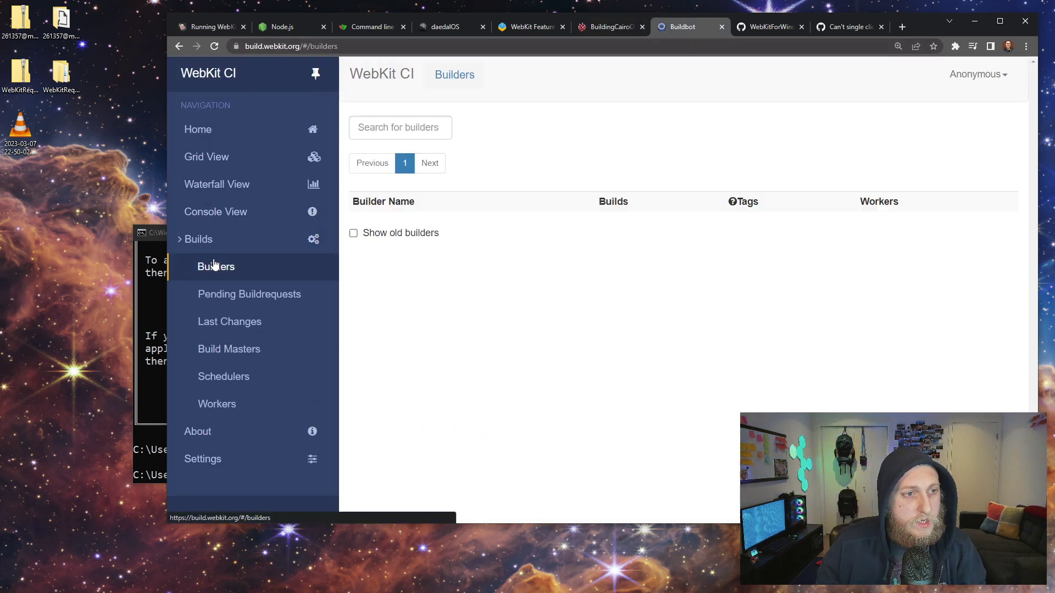
{"action": "left_click", "coordinate": [404, 127]}
{"action": "type", "text": "WinCairo"}
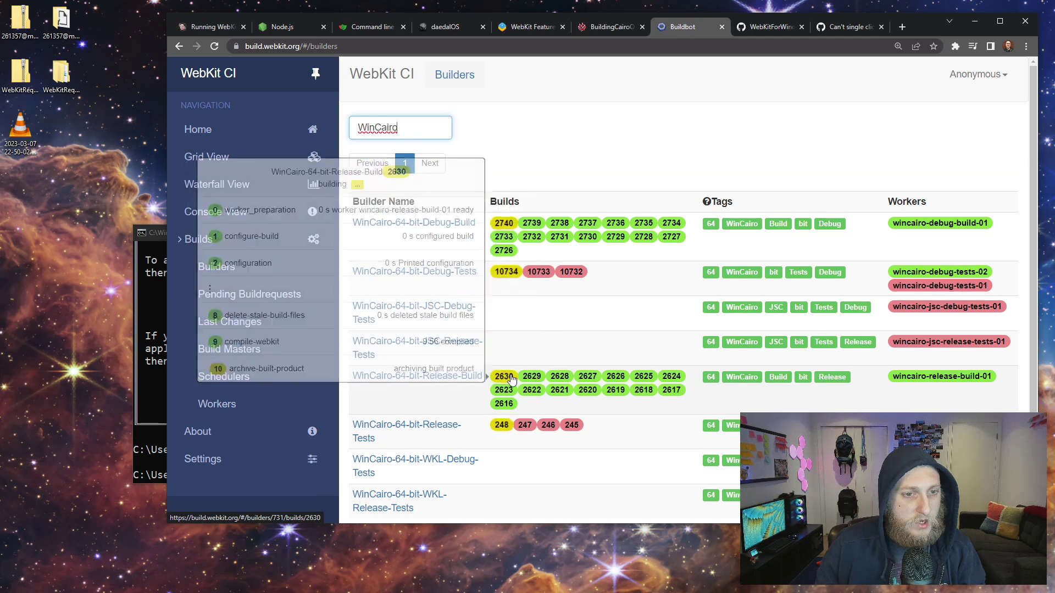
{"action": "mouse_move", "coordinate": [532, 377]}
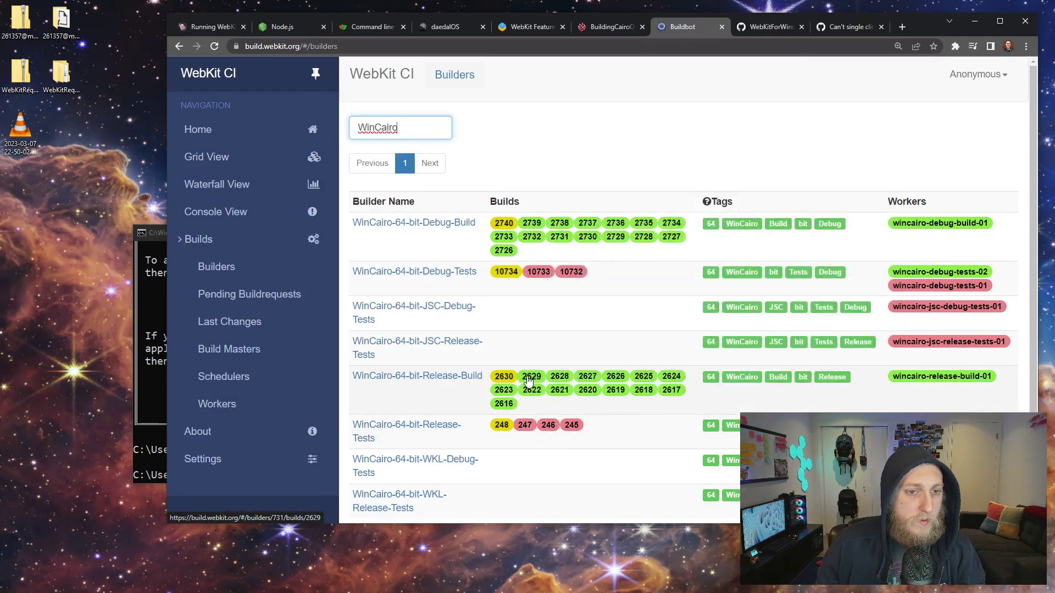
{"action": "left_click", "coordinate": [531, 376]}
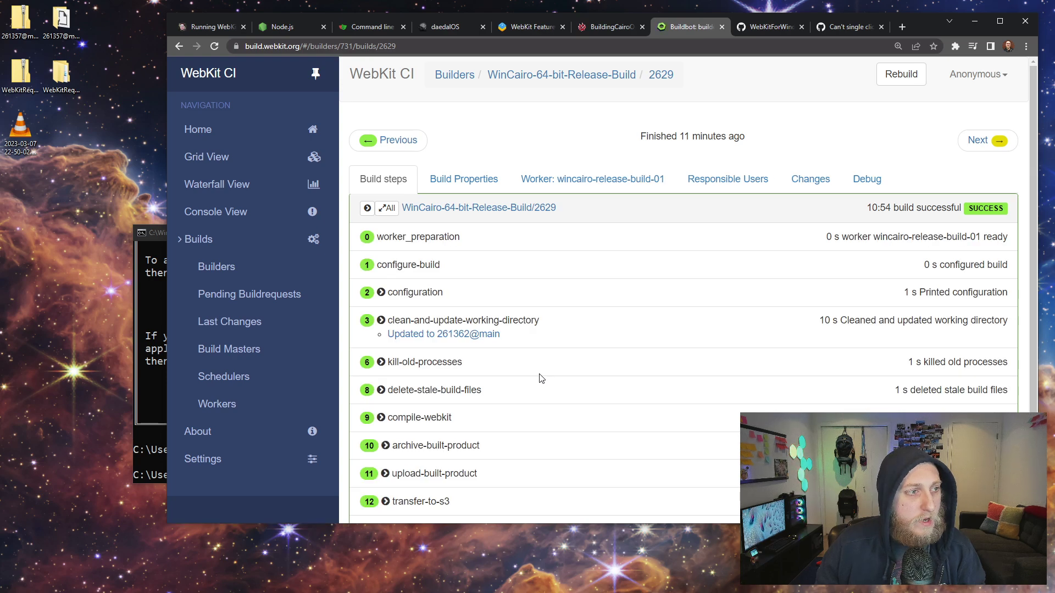
Check the wiki's artifact download instructions, then return to build 2629's step list
{"action": "left_click", "coordinate": [610, 26]}
{"action": "left_click_drag", "start_coordinate": [313, 244], "coordinate": [400, 267]}
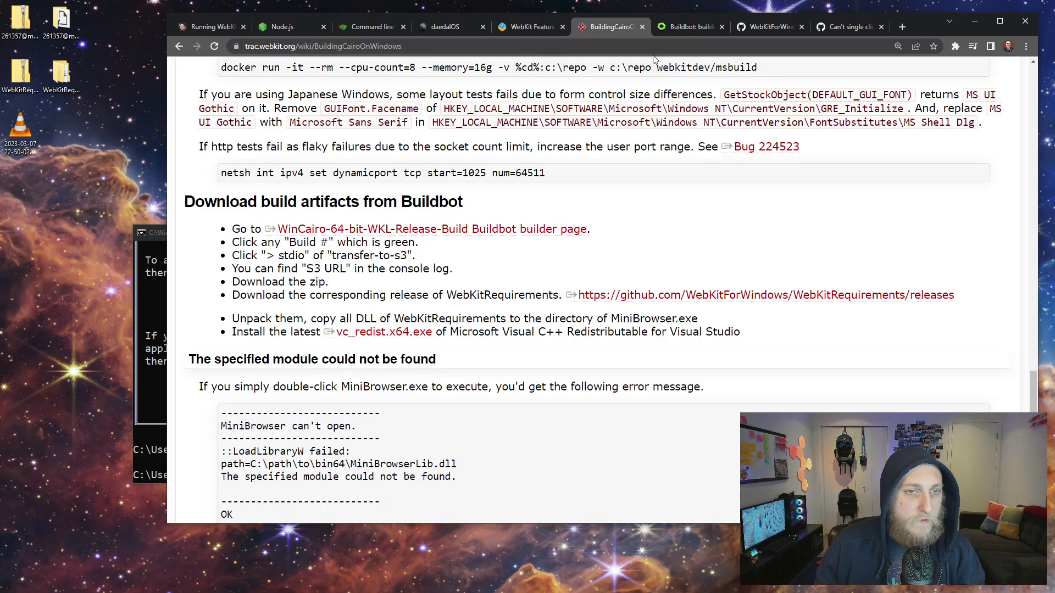
{"action": "left_click", "coordinate": [691, 26]}
{"action": "scroll", "coordinate": [470, 406], "scroll_direction": "down", "scroll_amount": 1}
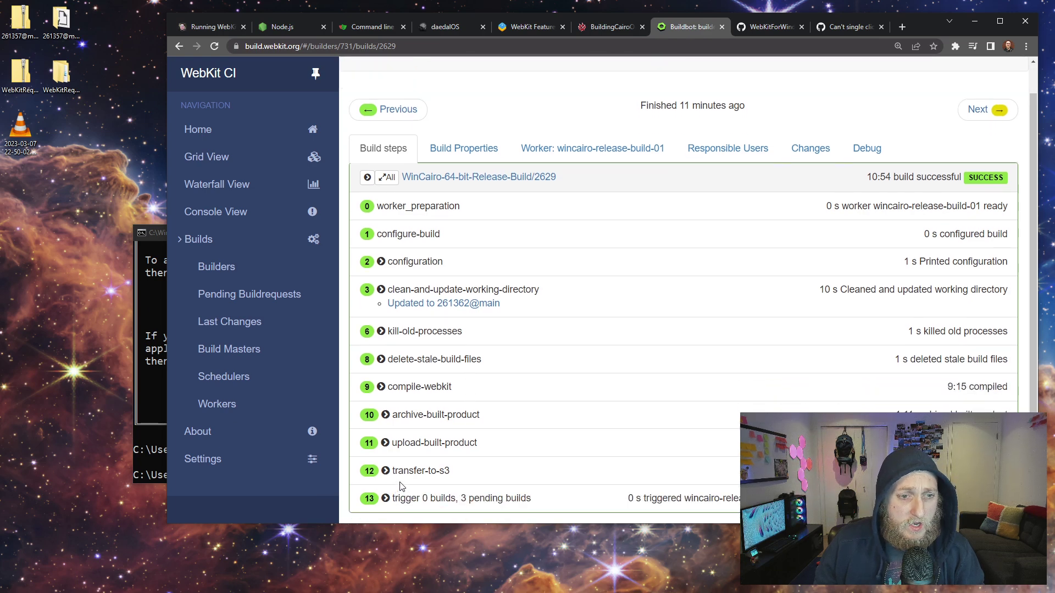
{"action": "left_click", "coordinate": [415, 470]}
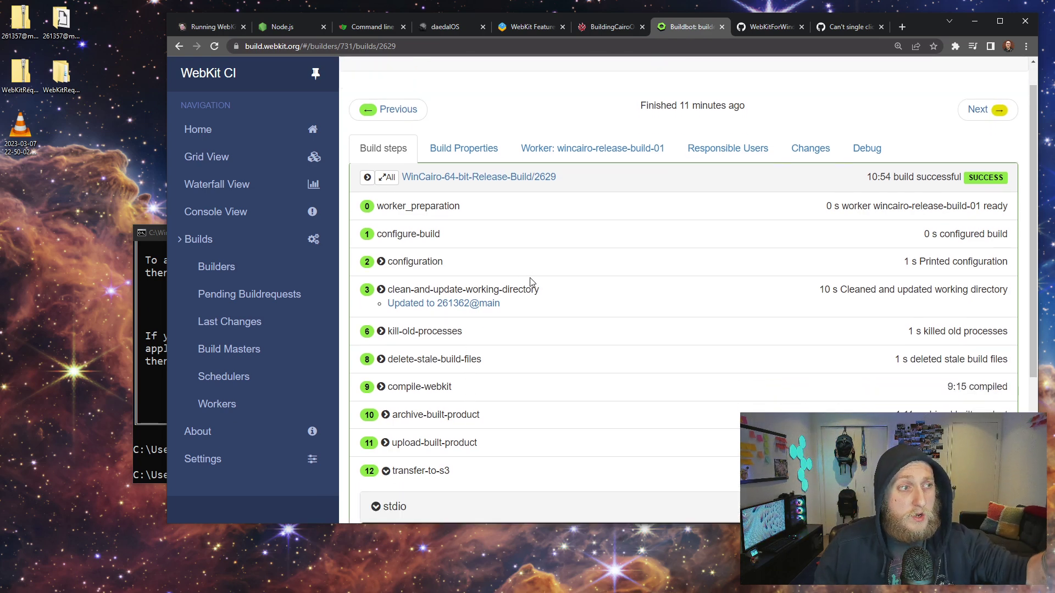
{"action": "scroll", "coordinate": [532, 281], "scroll_direction": "down", "scroll_amount": 3}
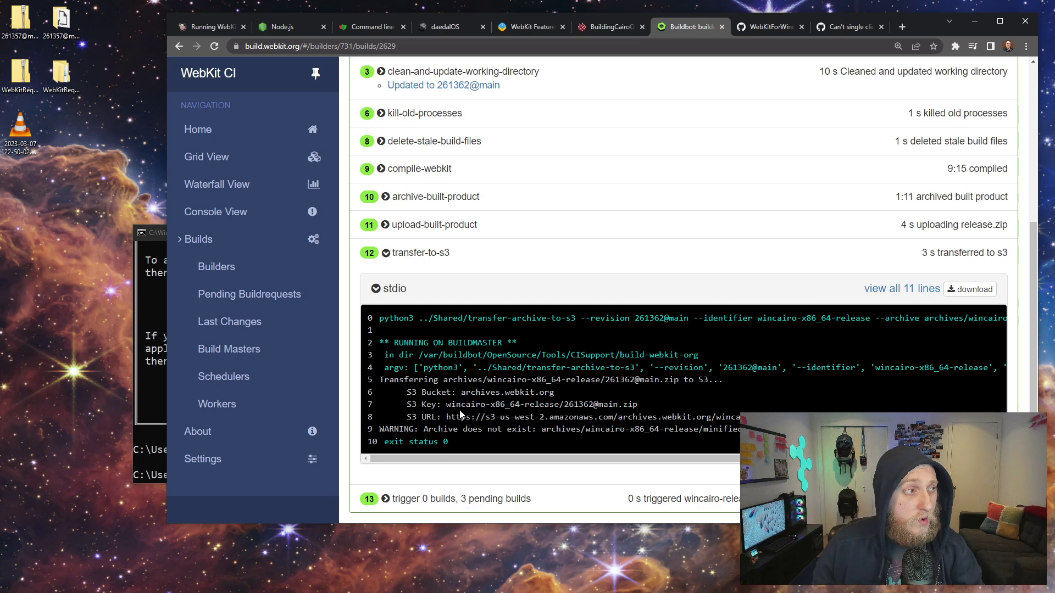
{"action": "left_click_drag", "start_coordinate": [447, 416], "coordinate": [908, 416]}
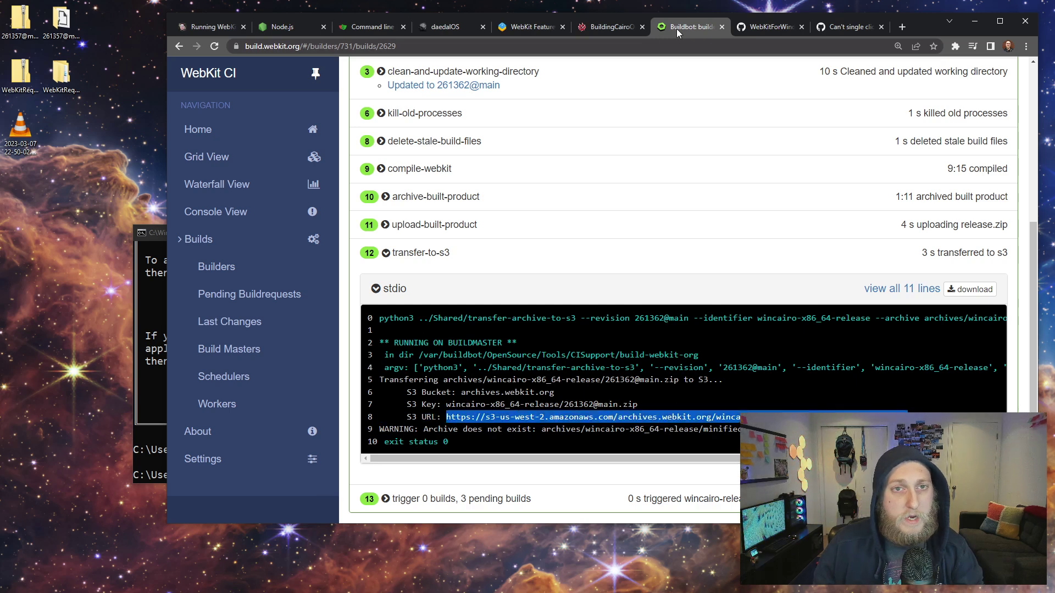
{"action": "left_click", "coordinate": [642, 47]}
{"action": "key", "text": "ctrl+v"}
{"action": "key", "text": "Return"}
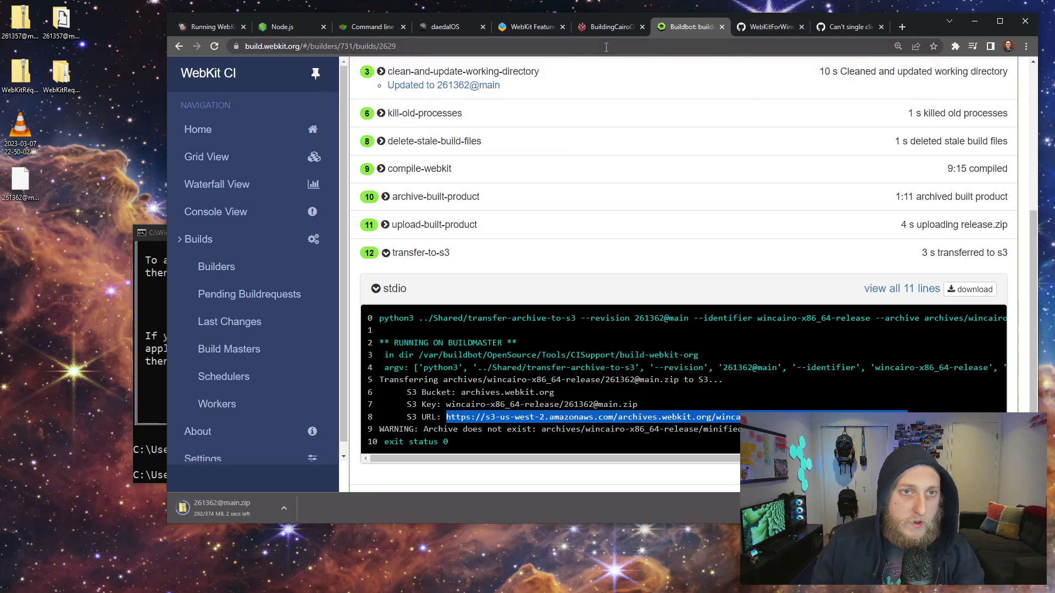
Open the WebKitRequirements v2023.02.21 release and highlight the WebKitRequirementsWin64.zip asset
{"action": "left_click", "coordinate": [611, 30]}
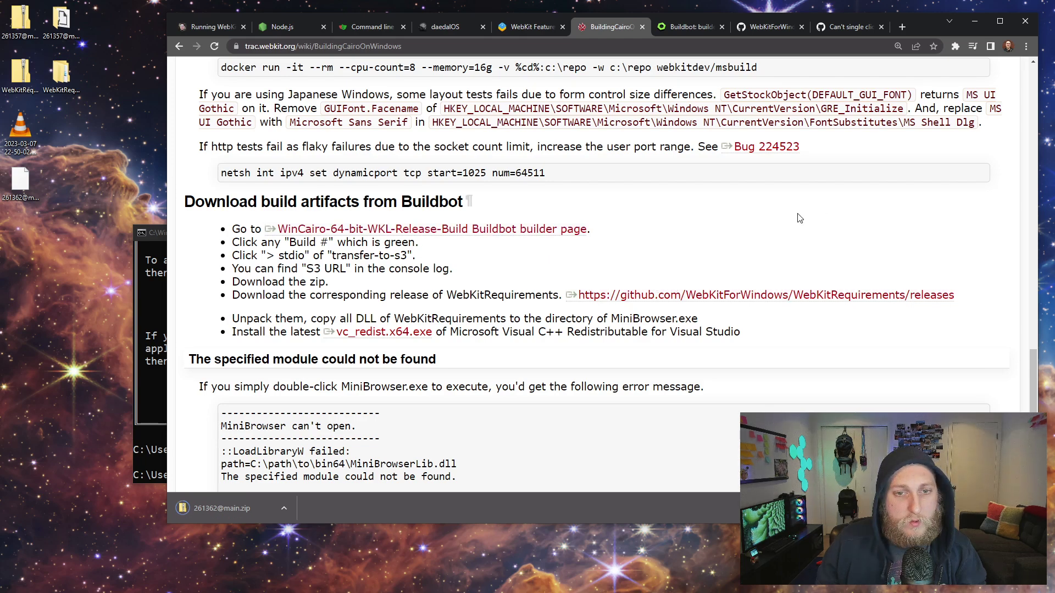
{"action": "left_click", "coordinate": [766, 27]}
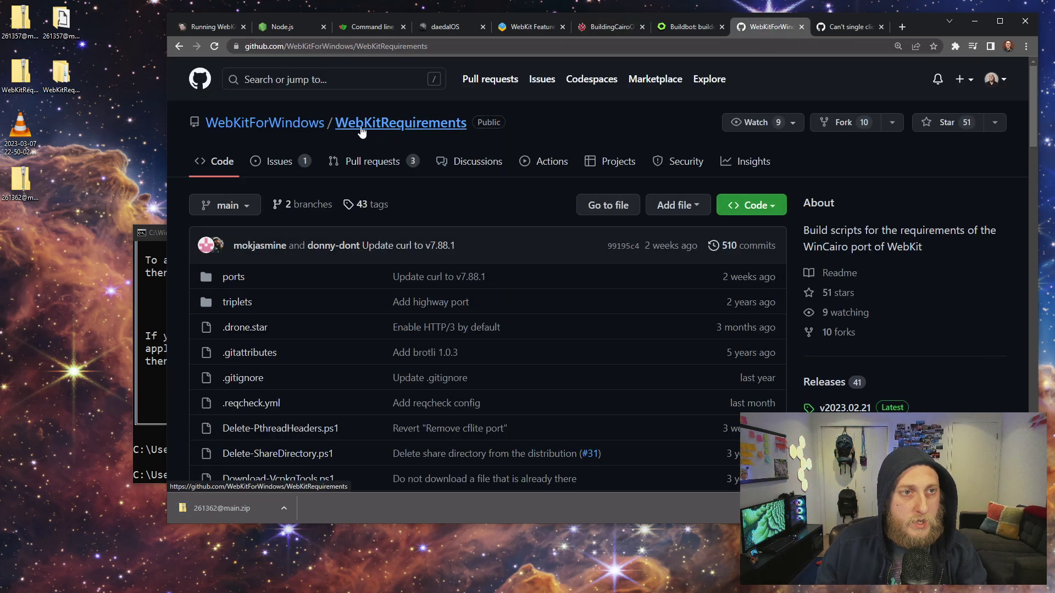
{"action": "left_click", "coordinate": [824, 383]}
{"action": "scroll", "coordinate": [548, 365], "scroll_direction": "down", "scroll_amount": 5}
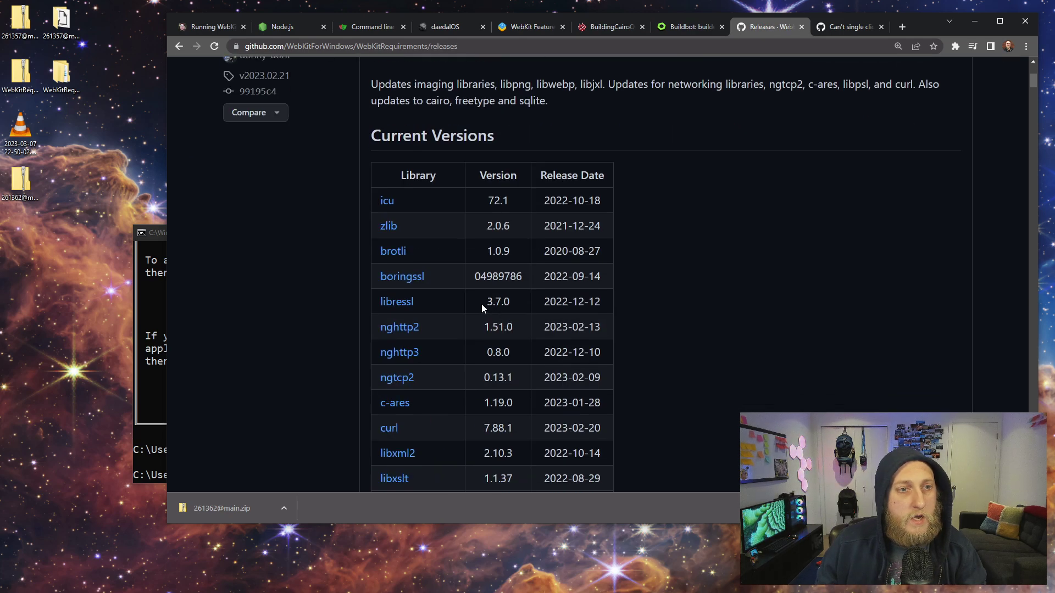
{"action": "scroll", "coordinate": [478, 296], "scroll_direction": "down", "scroll_amount": 5}
{"action": "scroll", "coordinate": [477, 294], "scroll_direction": "down", "scroll_amount": 5}
{"action": "scroll", "coordinate": [477, 295], "scroll_direction": "down", "scroll_amount": 5}
{"action": "scroll", "coordinate": [464, 268], "scroll_direction": "up", "scroll_amount": 3}
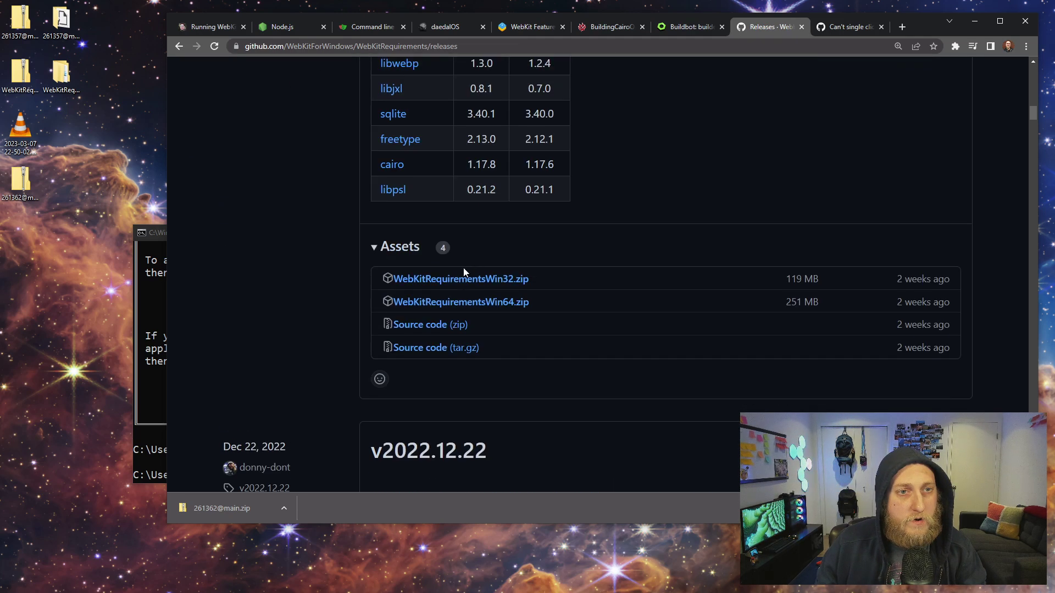
{"action": "left_click_drag", "start_coordinate": [495, 301], "coordinate": [393, 302]}
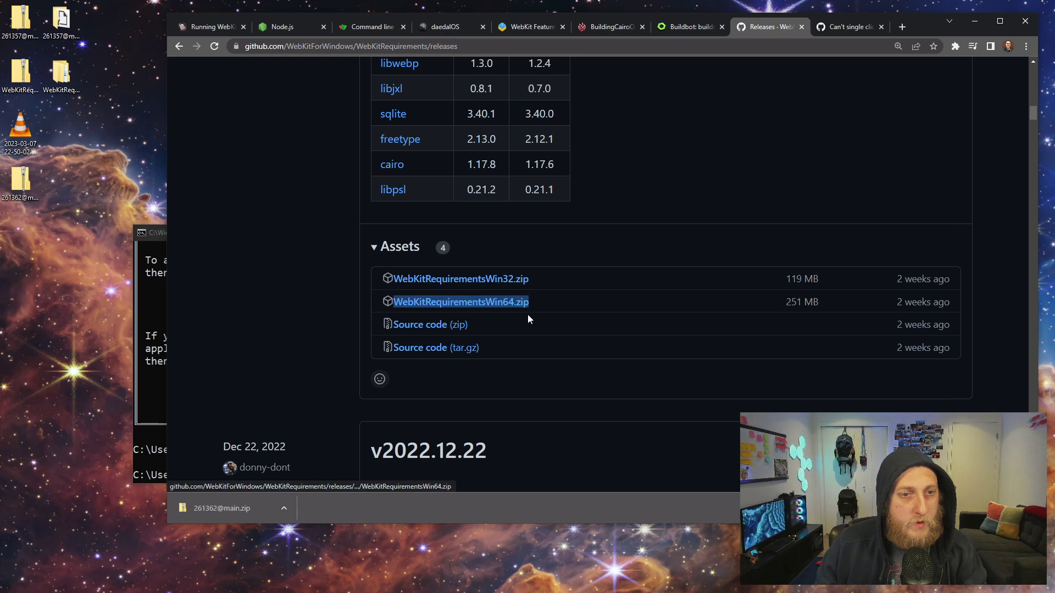
{"action": "left_click", "coordinate": [494, 301]}
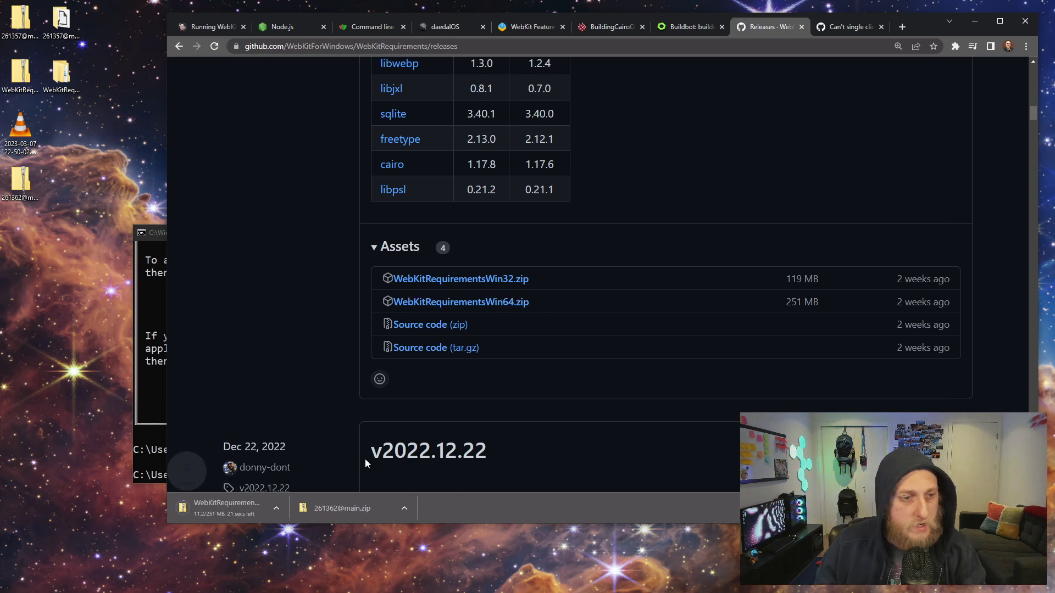
{"action": "left_click", "coordinate": [35, 191]}
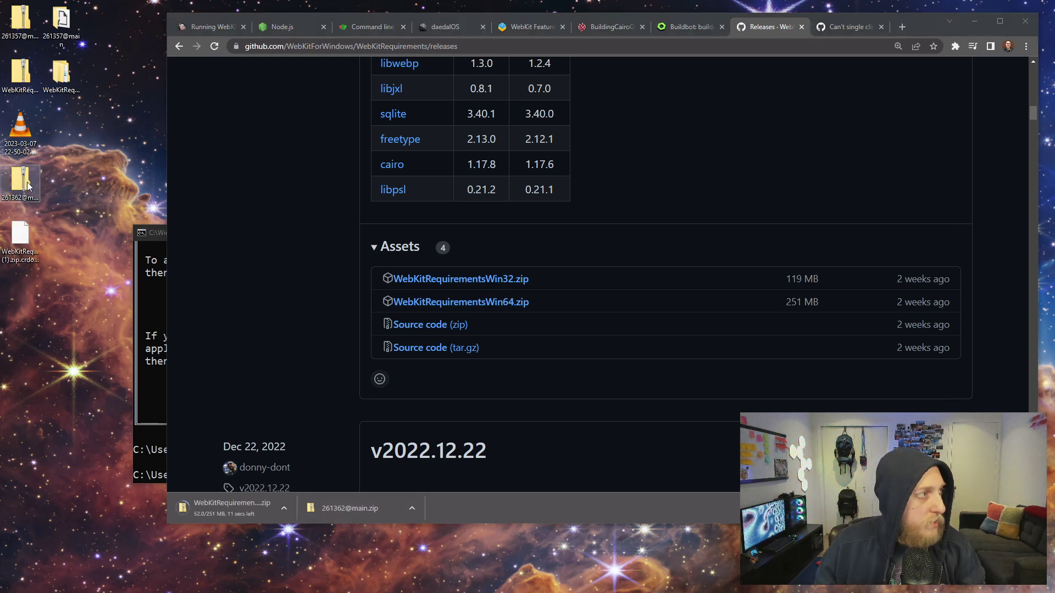
{"action": "left_click", "coordinate": [27, 185]}
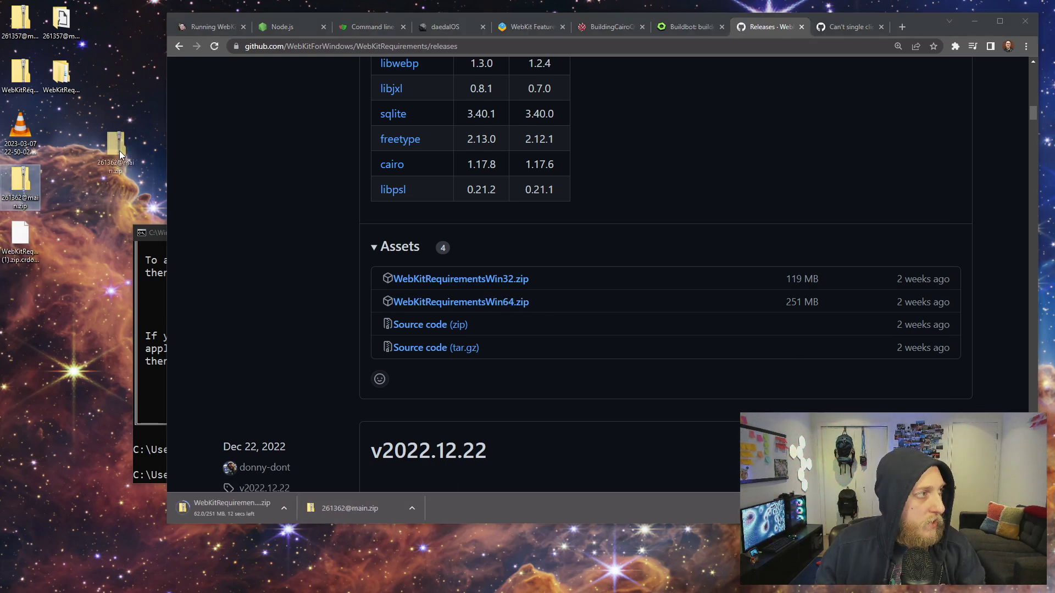
{"action": "right_click", "coordinate": [42, 192]}
{"action": "left_click", "coordinate": [249, 279]}
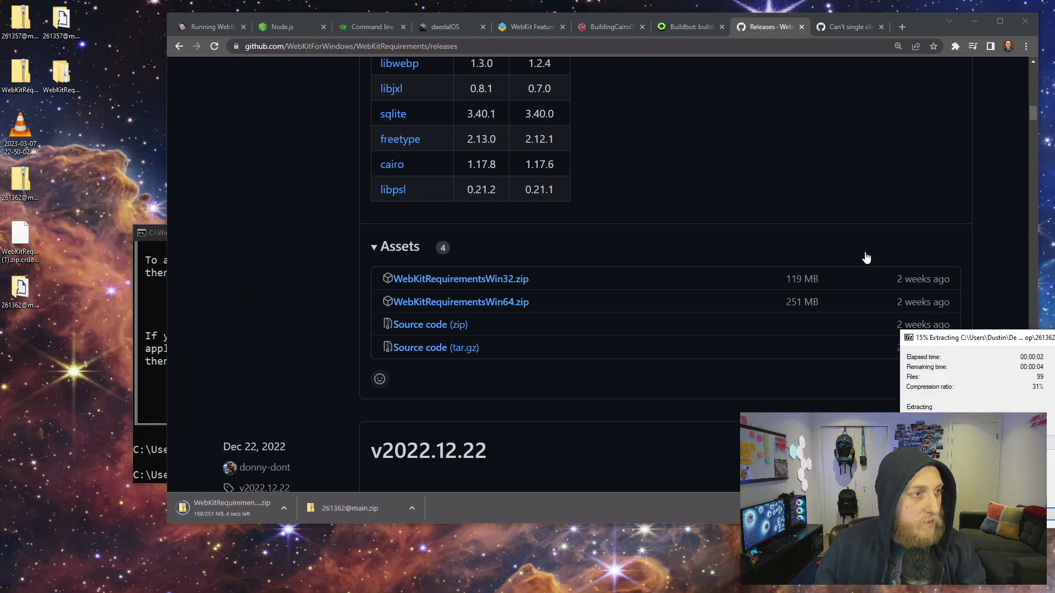
{"action": "left_click_drag", "start_coordinate": [981, 338], "coordinate": [536, 226]}
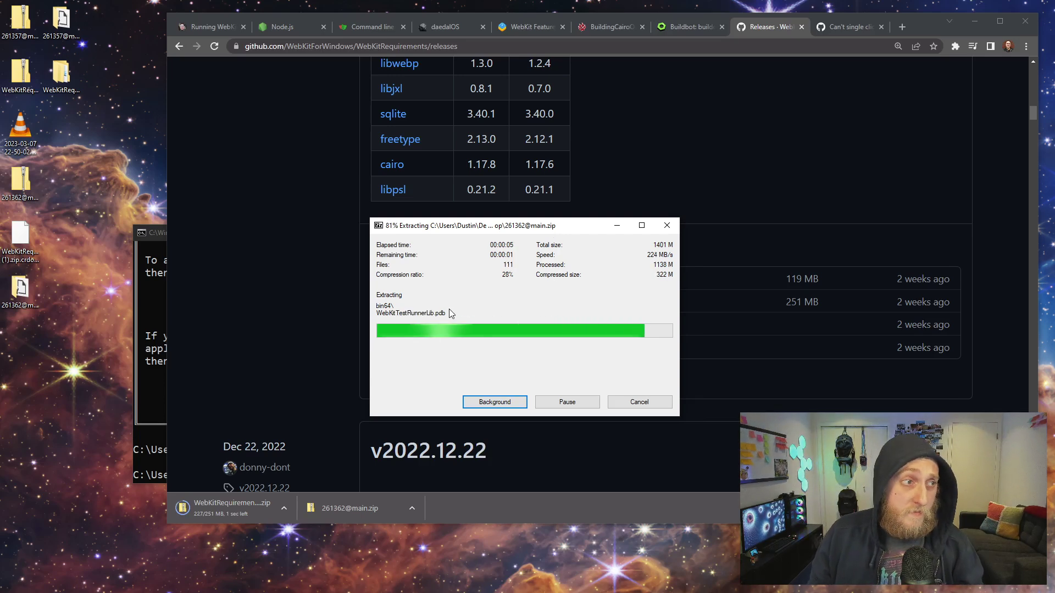
Rearrange the zip files and extracted folder icons on the desktop
{"action": "left_click", "coordinate": [84, 216]}
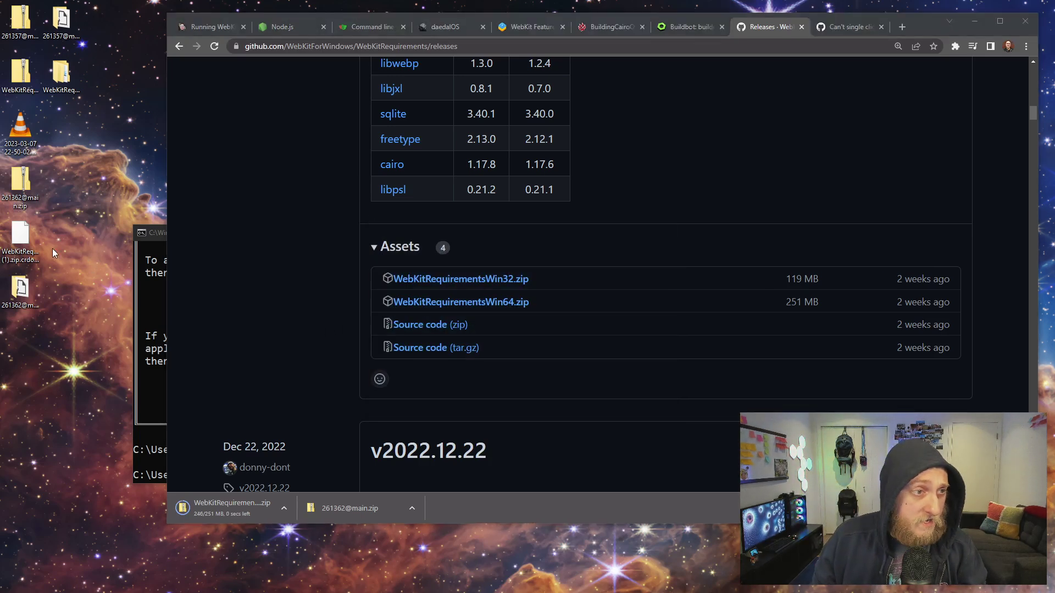
{"action": "right_click", "coordinate": [81, 234]}
{"action": "left_click", "coordinate": [121, 191]}
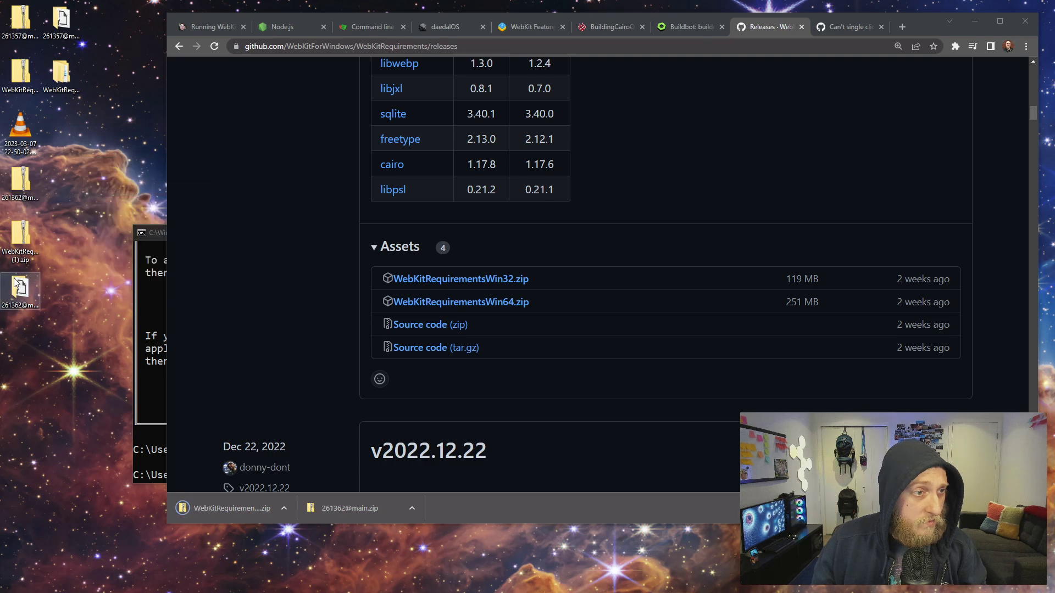
{"action": "left_click_drag", "start_coordinate": [20, 285], "coordinate": [61, 187]}
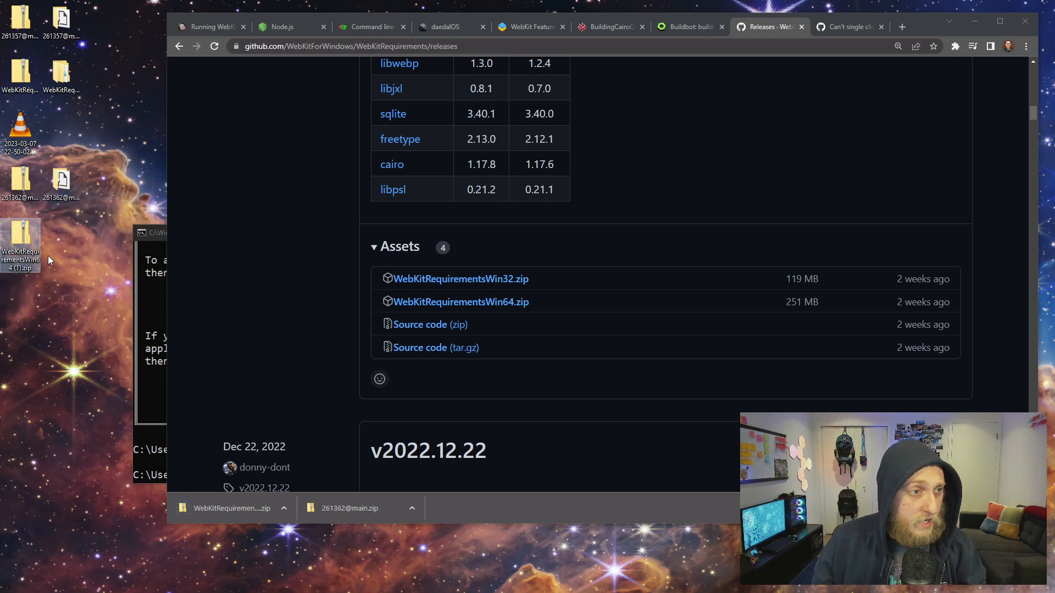
{"action": "mouse_move", "coordinate": [26, 244]}
{"action": "left_mouse_down"}
{"action": "mouse_move", "coordinate": [65, 73]}
{"action": "mouse_move", "coordinate": [62, 243]}
{"action": "left_mouse_up"}
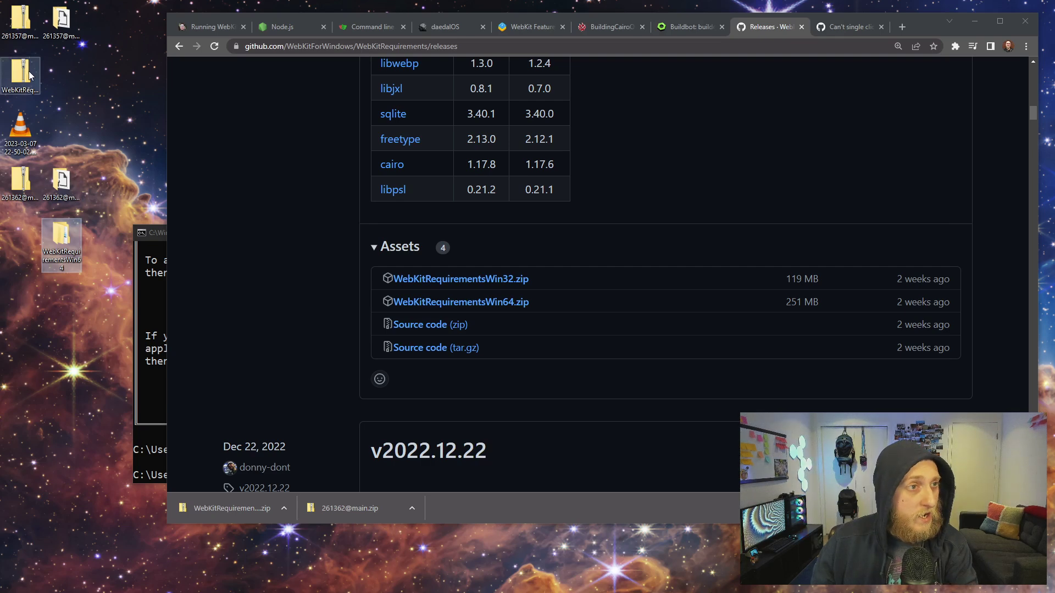
{"action": "left_click_drag", "start_coordinate": [29, 76], "coordinate": [21, 239]}
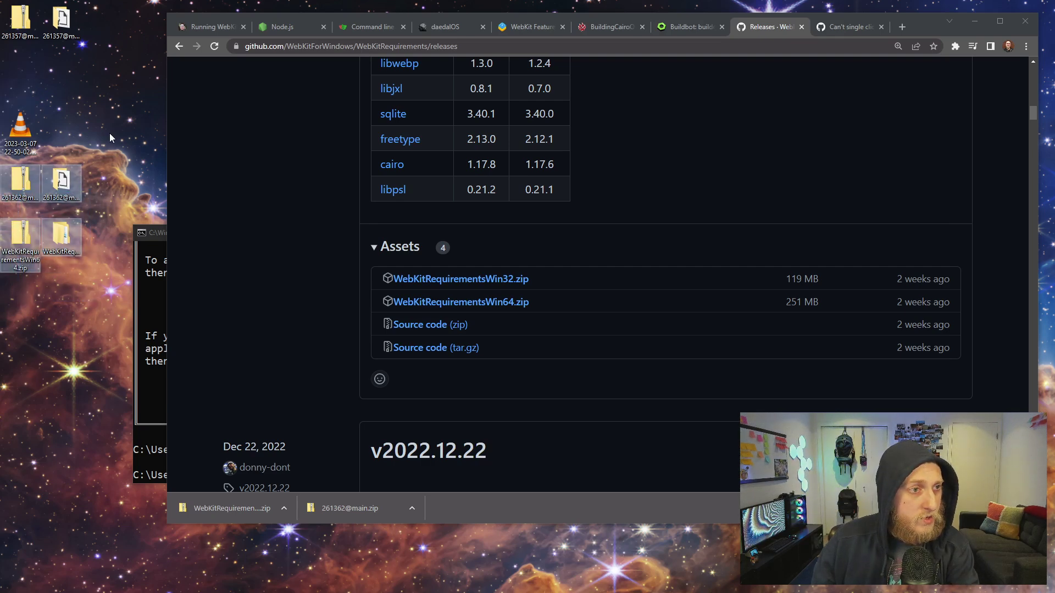
Open the WebKitRequirementsWin64 and 261362@main folders and drag bin64 onto the desktop
{"action": "double_click", "coordinate": [61, 240]}
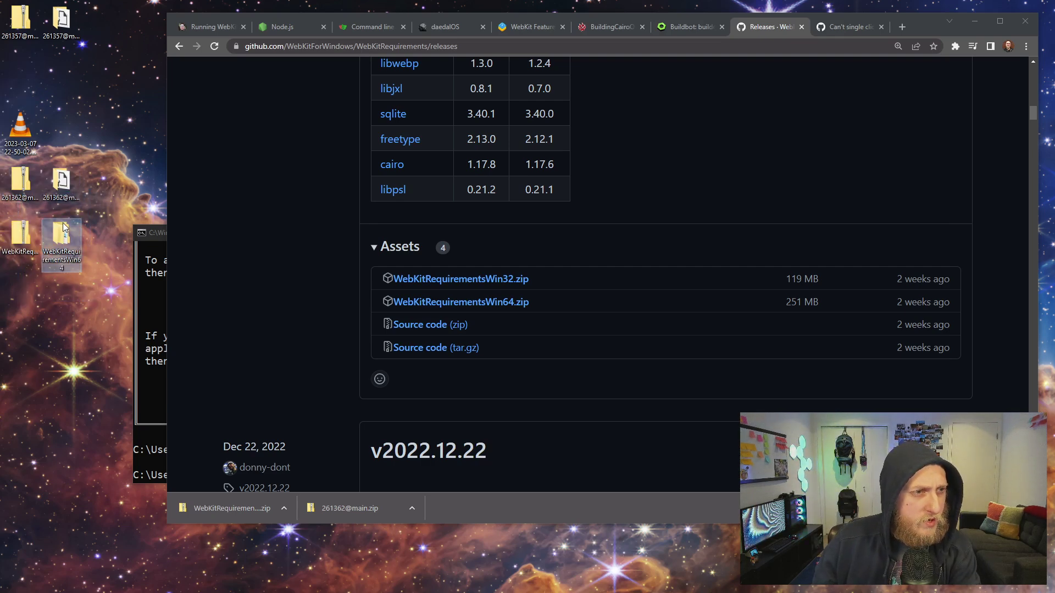
{"action": "double_click", "coordinate": [62, 183]}
{"action": "left_click_drag", "start_coordinate": [832, 302], "coordinate": [799, 266]}
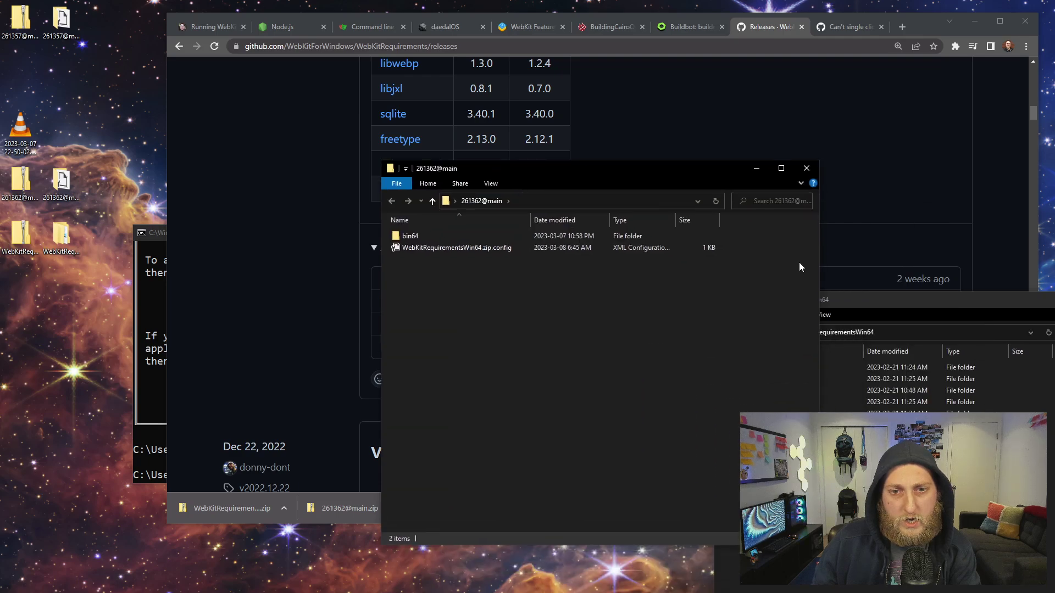
{"action": "left_click_drag", "start_coordinate": [882, 316], "coordinate": [510, 260]}
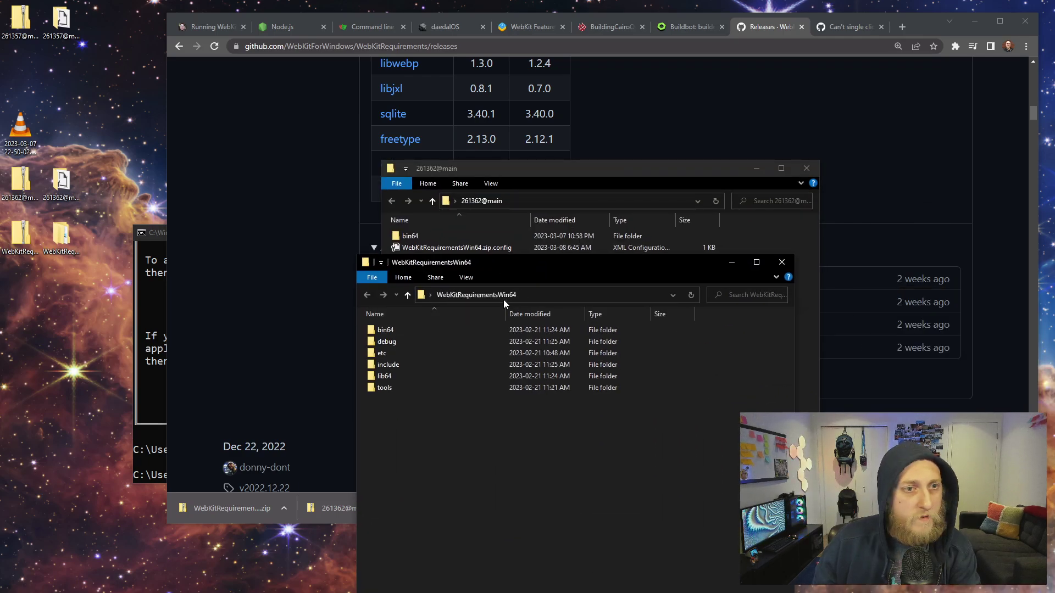
{"action": "left_click_drag", "start_coordinate": [389, 329], "coordinate": [52, 324]}
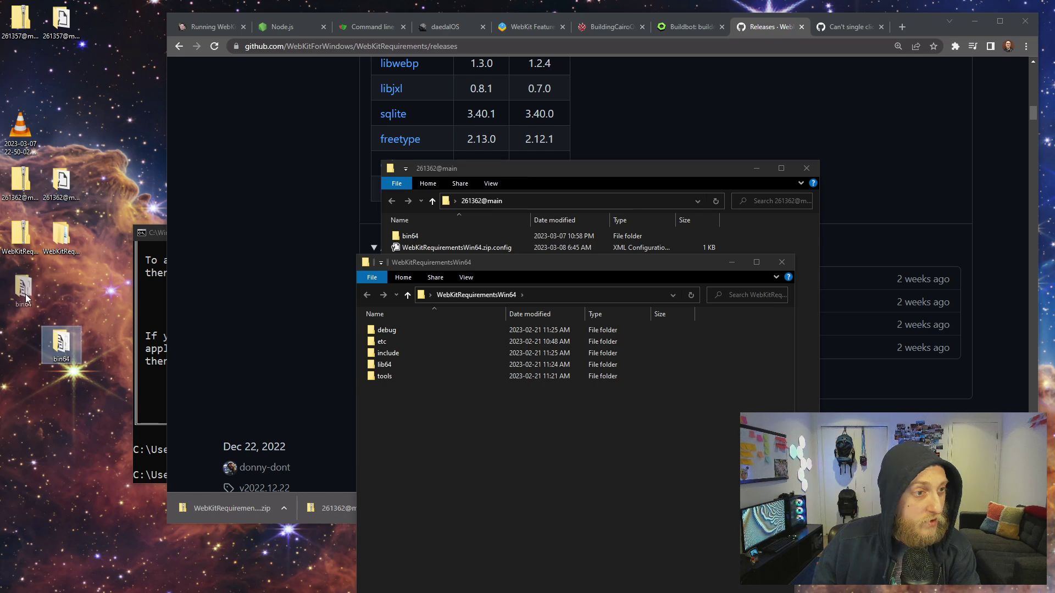
{"action": "left_click_drag", "start_coordinate": [409, 236], "coordinate": [66, 334]}
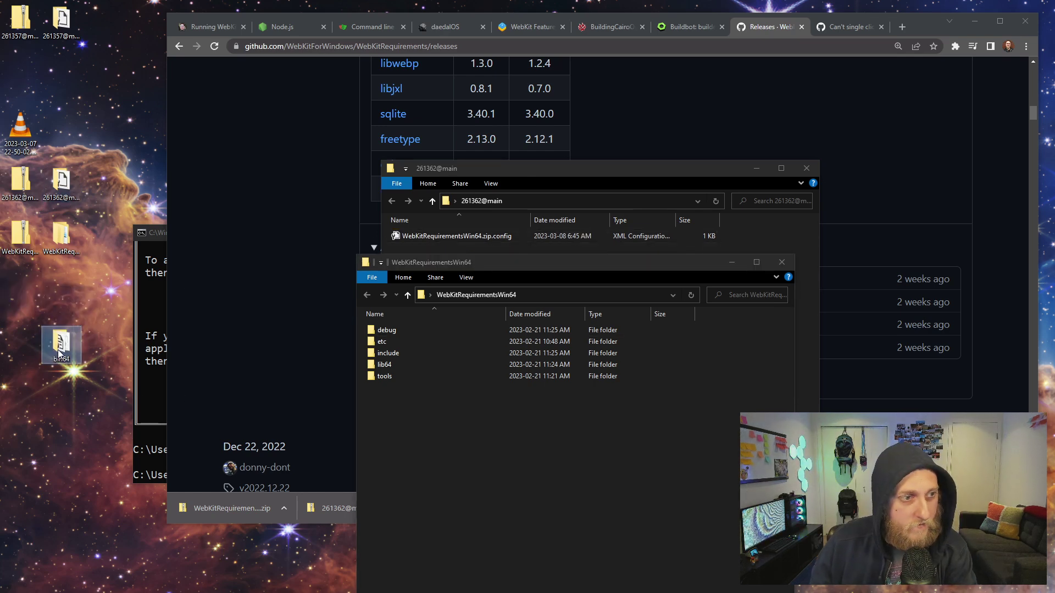
Merge both extracted folders into bin64, rename it WebKit, and open it
{"action": "left_click", "coordinate": [781, 262]}
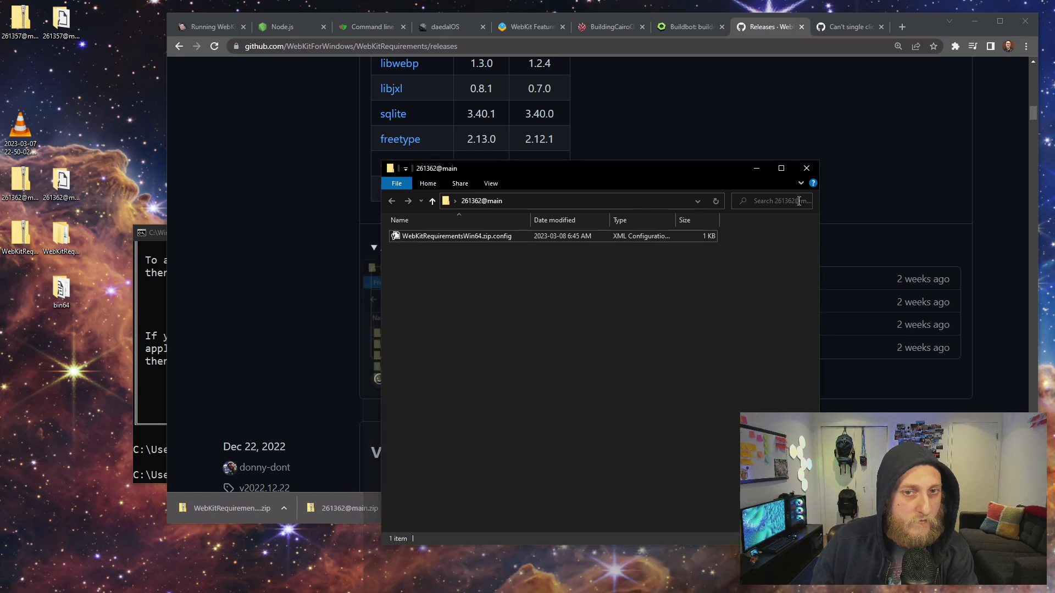
{"action": "left_click", "coordinate": [805, 168]}
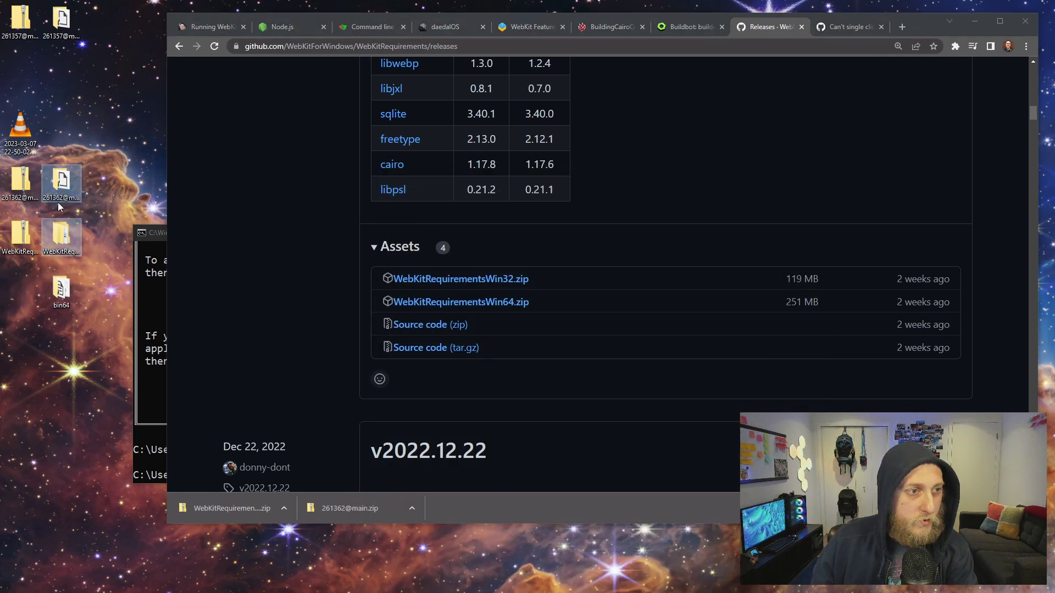
{"action": "left_click_drag", "start_coordinate": [66, 239], "coordinate": [45, 293]}
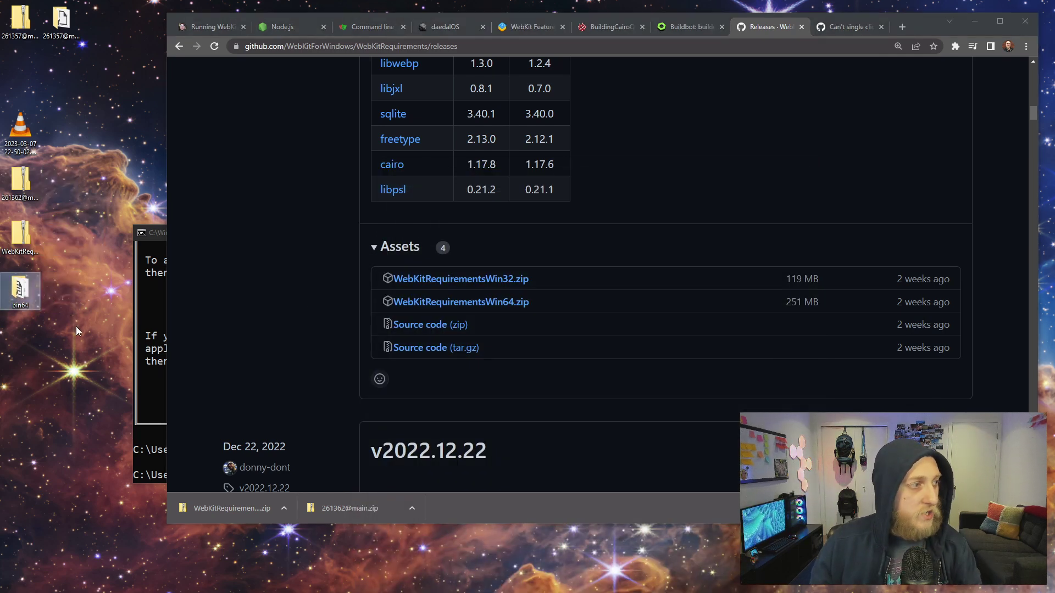
{"action": "key", "text": "F2"}
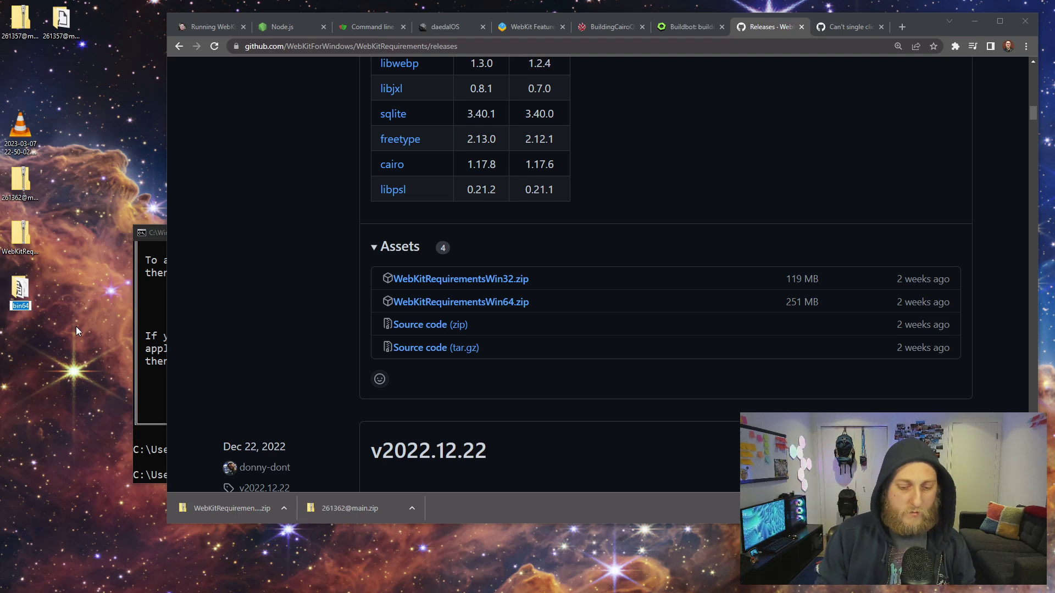
{"action": "type", "text": "We"}
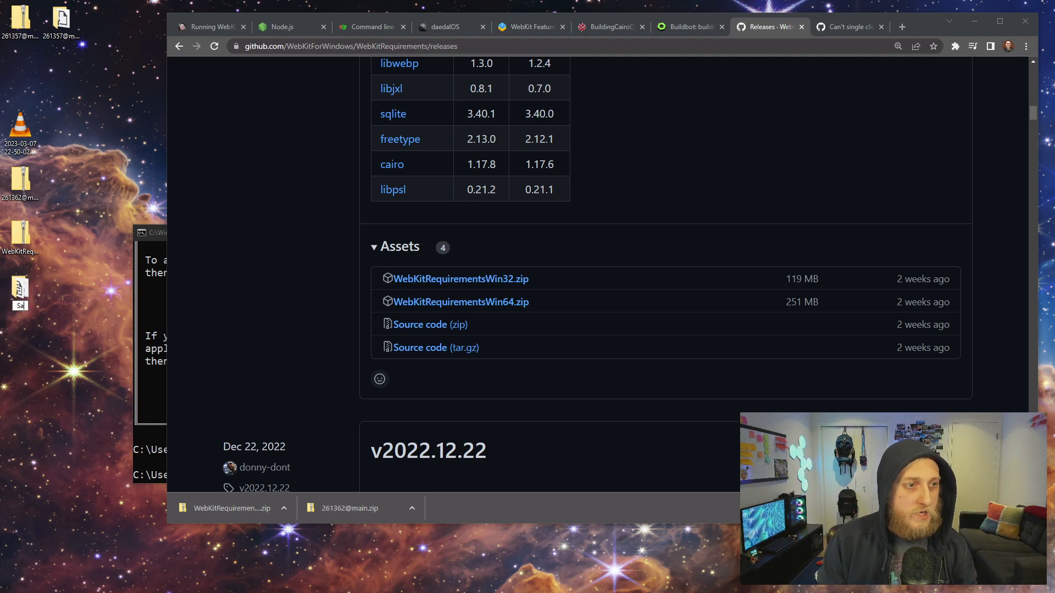
{"action": "type", "text": "i"}
{"action": "key", "text": "Return"}
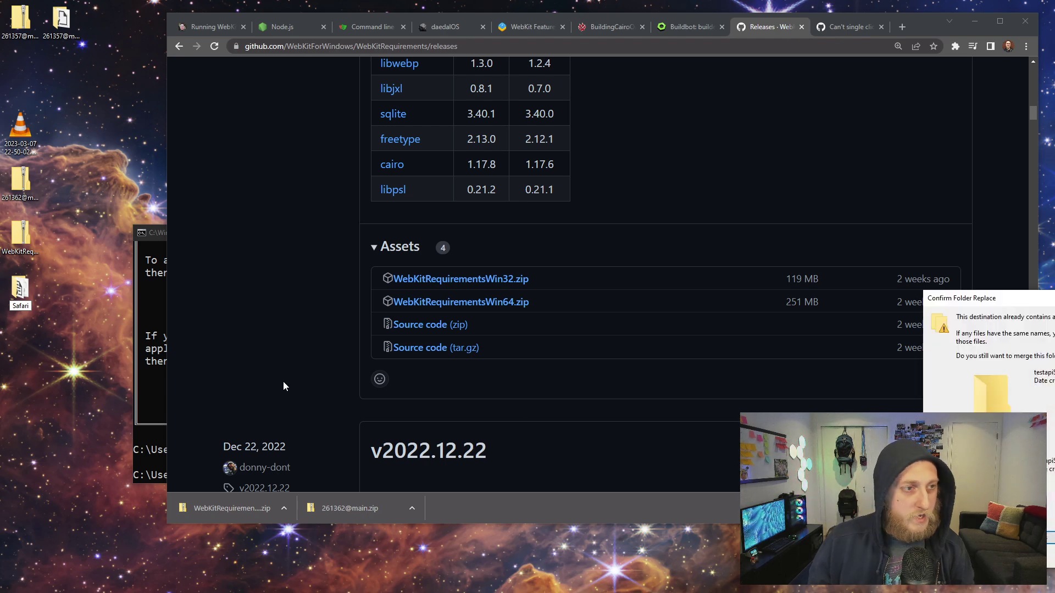
{"action": "key", "text": "Return"}
{"action": "type", "text": "WebKit"}
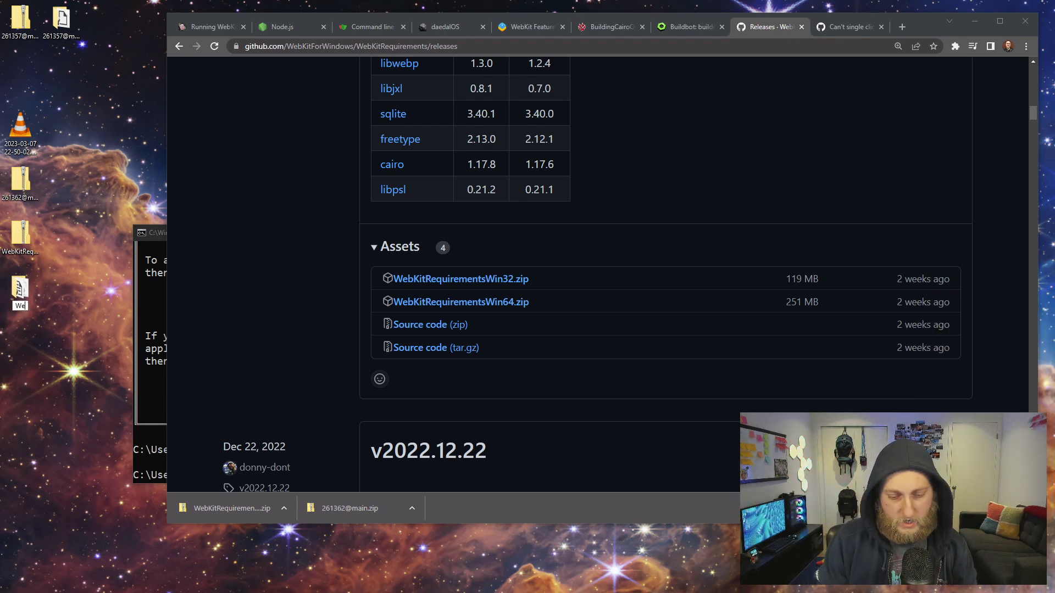
{"action": "key", "text": "Return"}
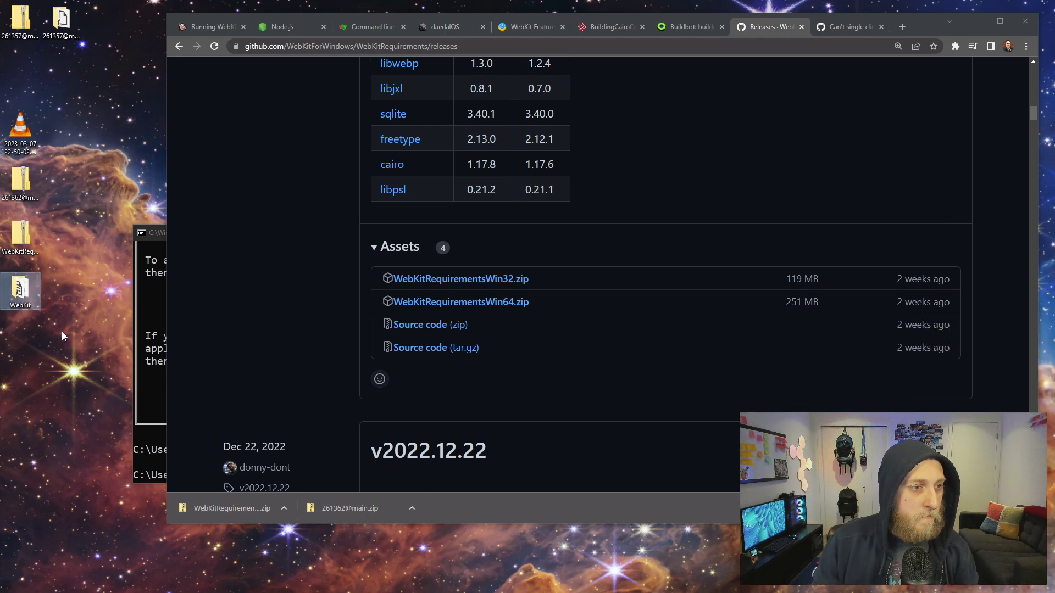
{"action": "key", "text": "Return"}
{"action": "left_click_drag", "start_coordinate": [495, 267], "coordinate": [280, 159]}
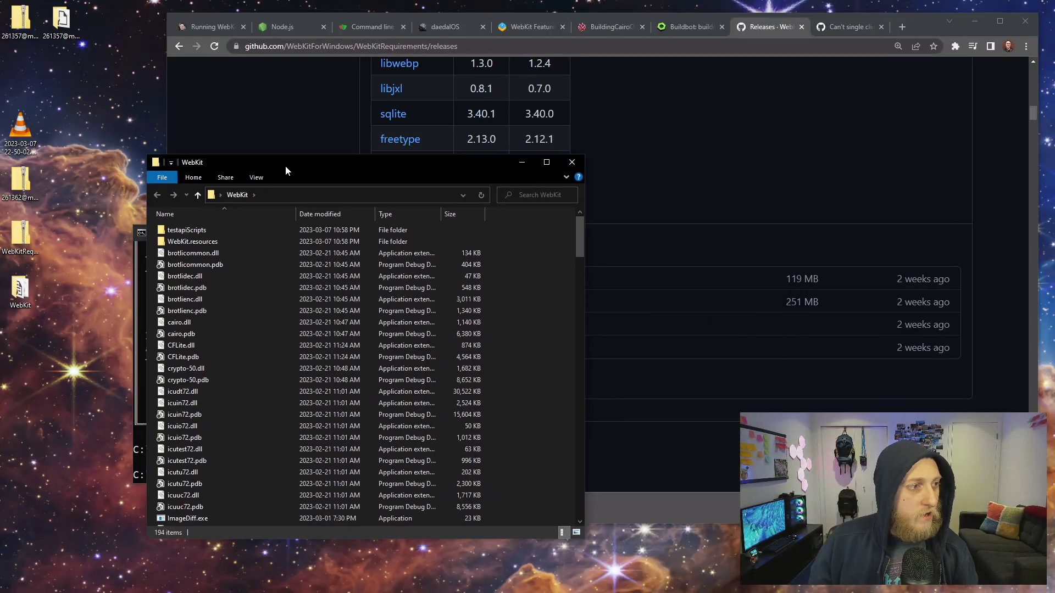
{"action": "scroll", "coordinate": [230, 421], "scroll_direction": "down", "scroll_amount": 8}
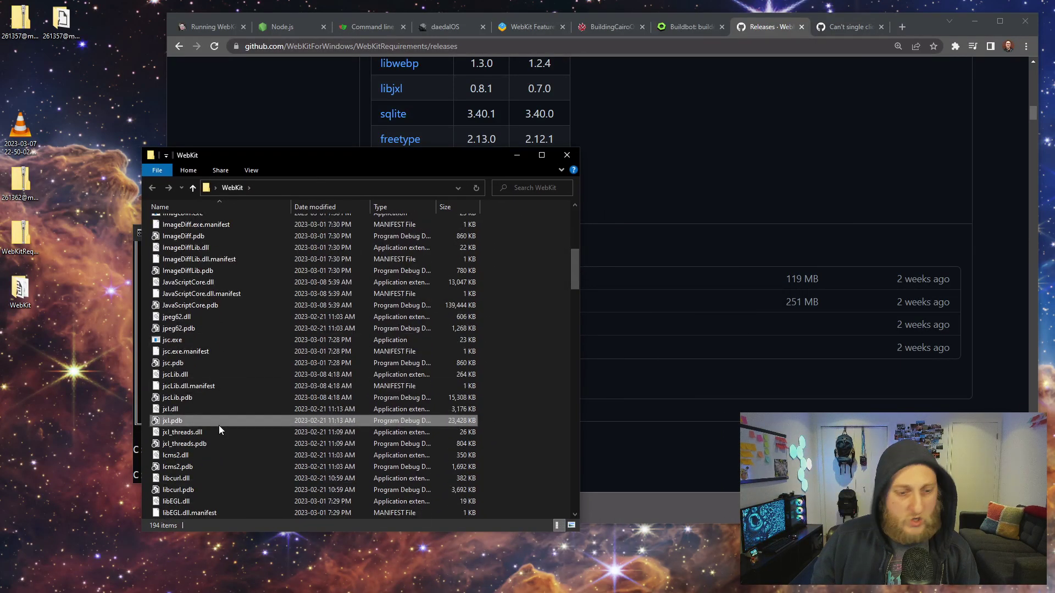
{"action": "type", "text": "m"}
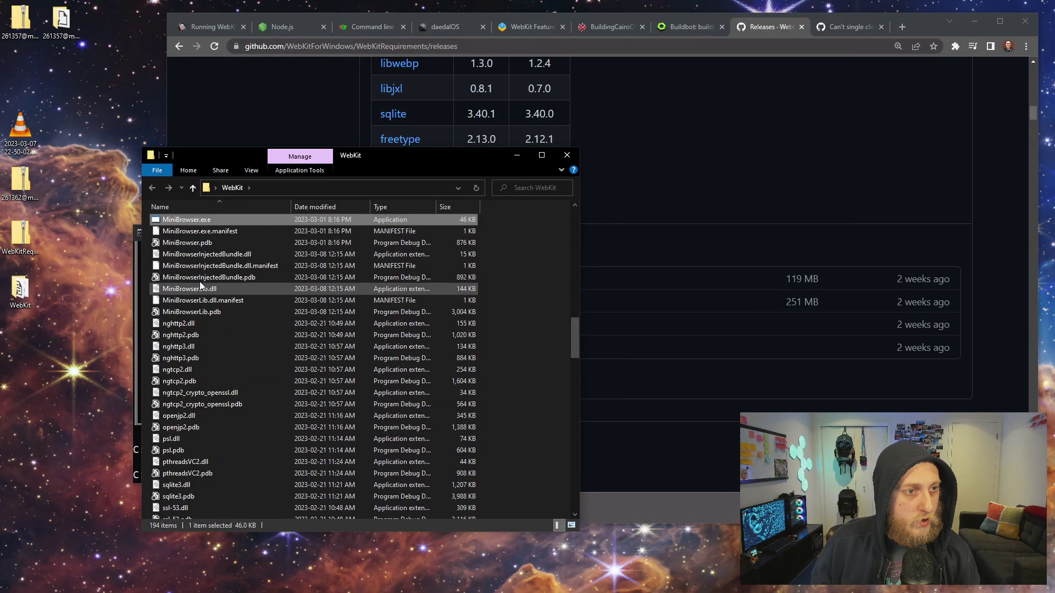
Launch MiniBrowser.exe on daedalOS at localhost:3000 in a smaller, left-shifted window with Develop open
{"action": "double_click", "coordinate": [175, 219]}
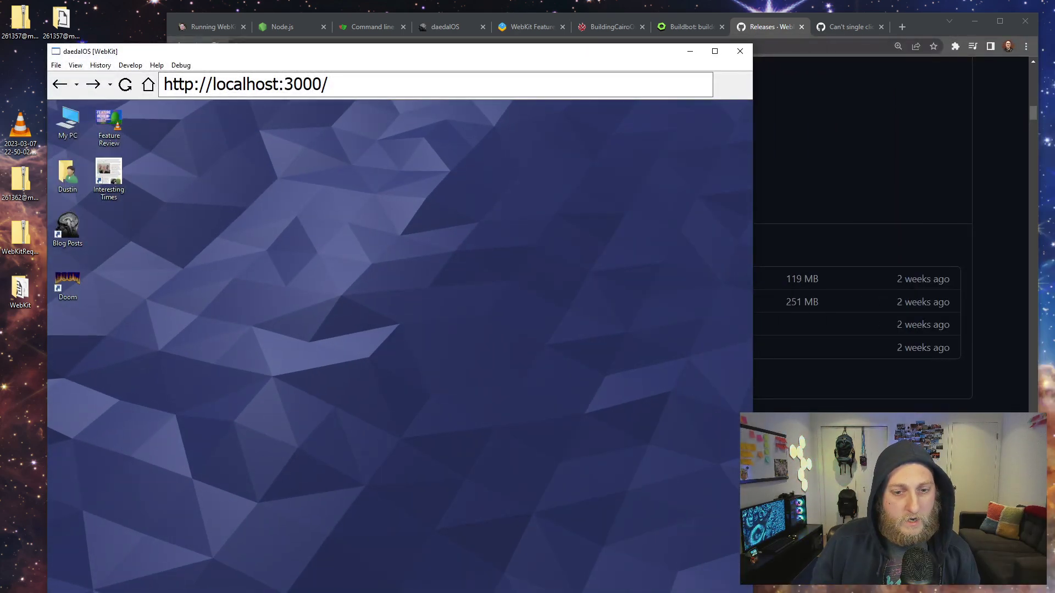
{"action": "left_click_drag", "start_coordinate": [753, 412], "coordinate": [598, 467]}
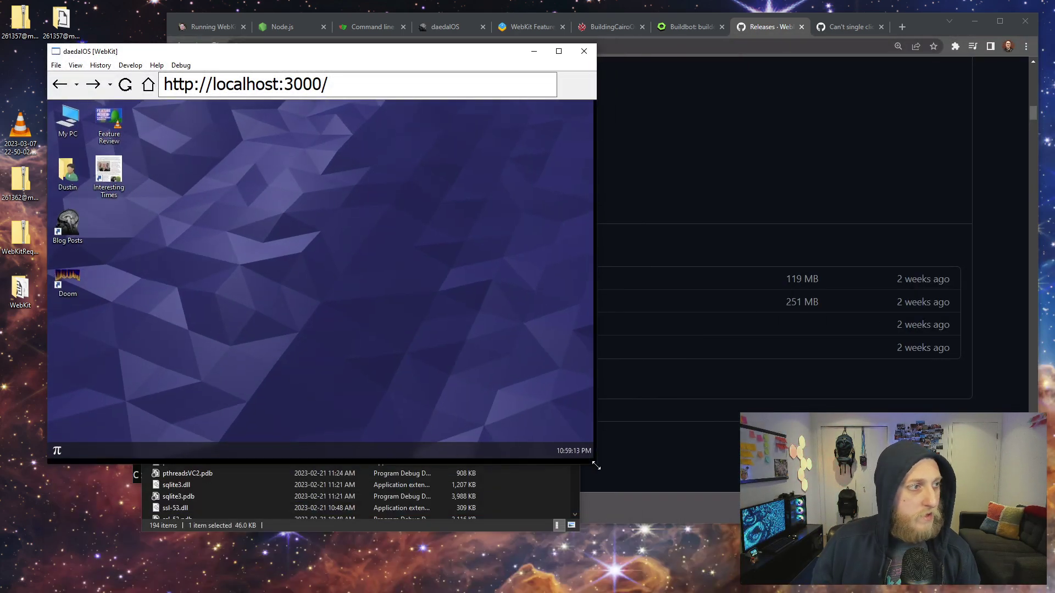
{"action": "left_click_drag", "start_coordinate": [310, 51], "coordinate": [452, 77]}
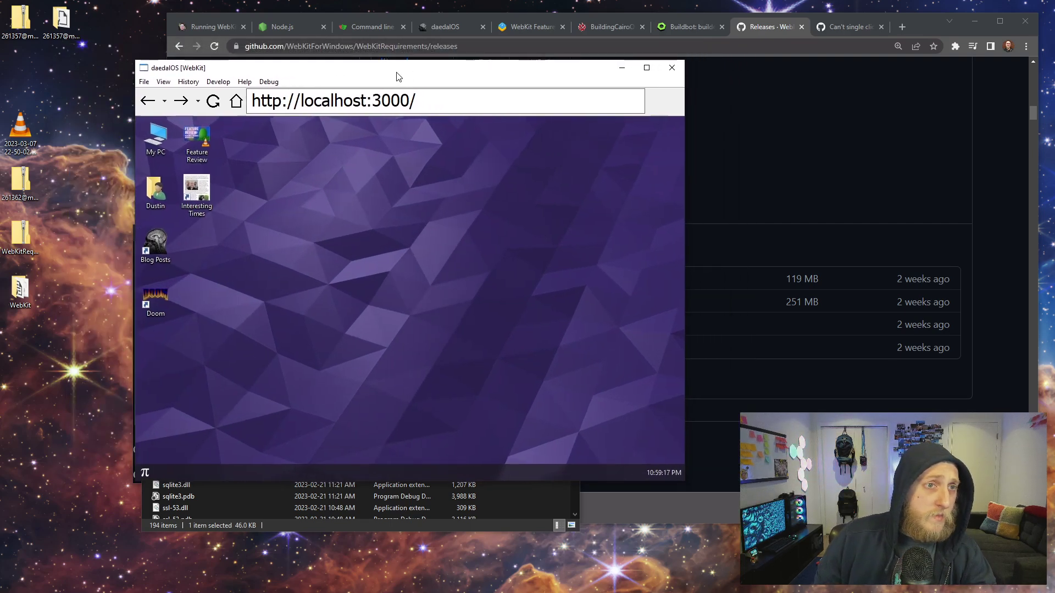
{"action": "left_click_drag", "start_coordinate": [452, 77], "coordinate": [373, 80]}
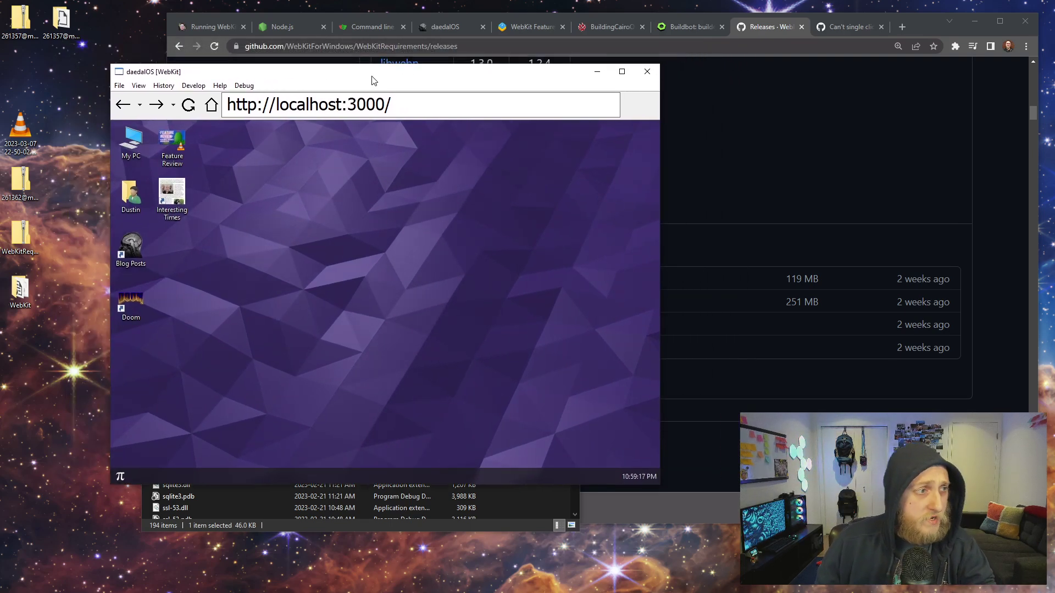
{"action": "left_click", "coordinate": [119, 86]}
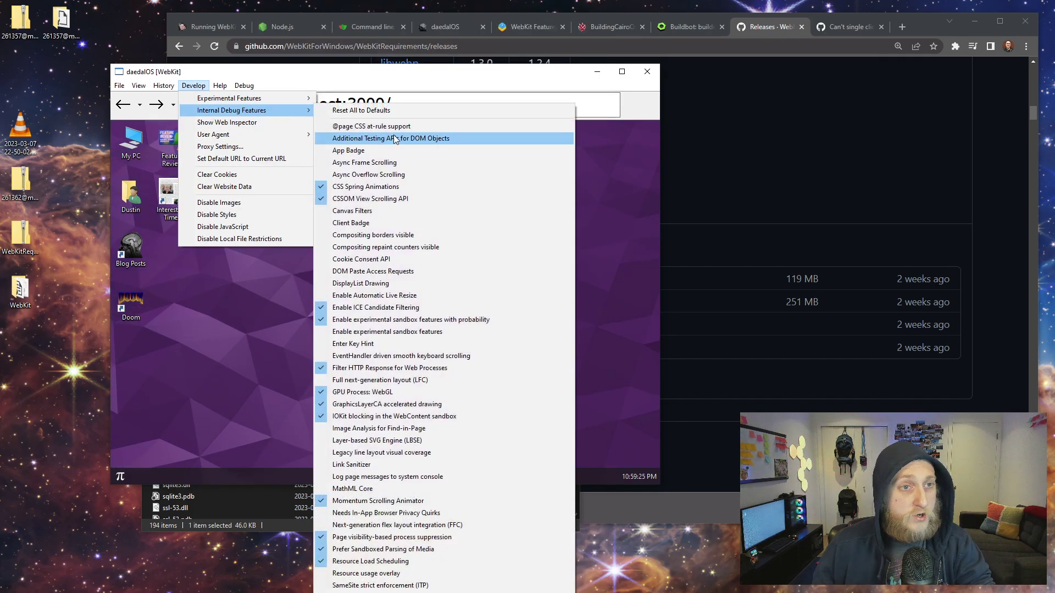
{"action": "mouse_move", "coordinate": [194, 87]}
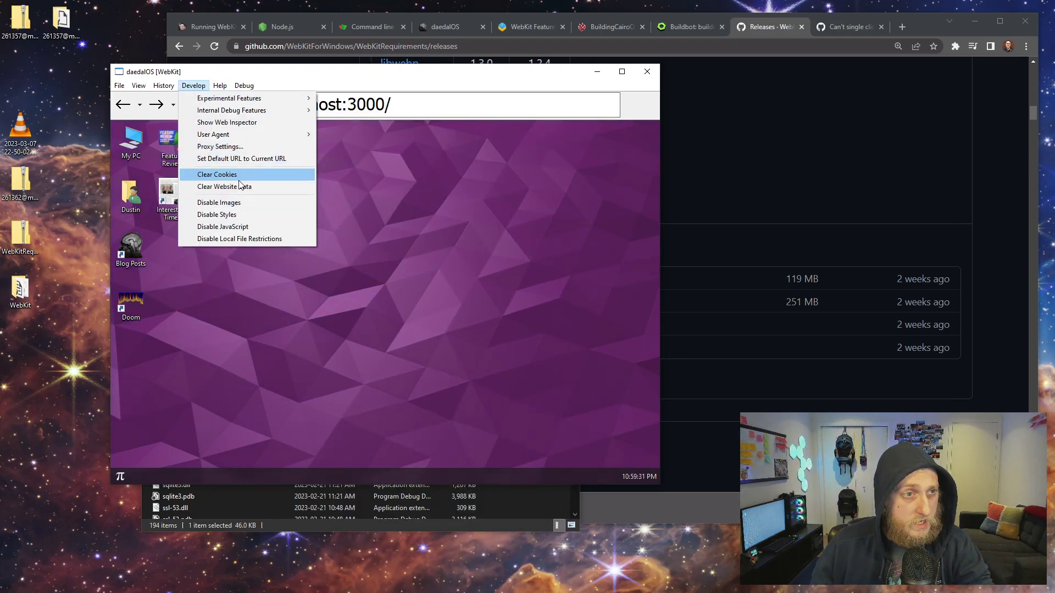
Open the Web Inspector for daedalOS and detach it into its own window
{"action": "left_click", "coordinate": [262, 163]}
{"action": "key", "text": "ctrl+alt+i"}
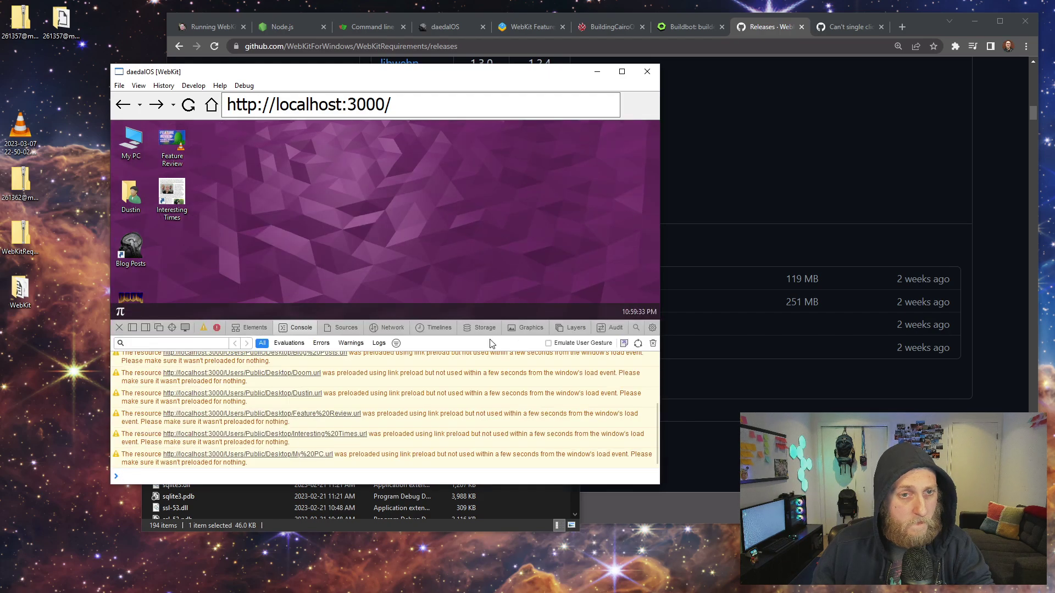
{"action": "left_click", "coordinate": [157, 328]}
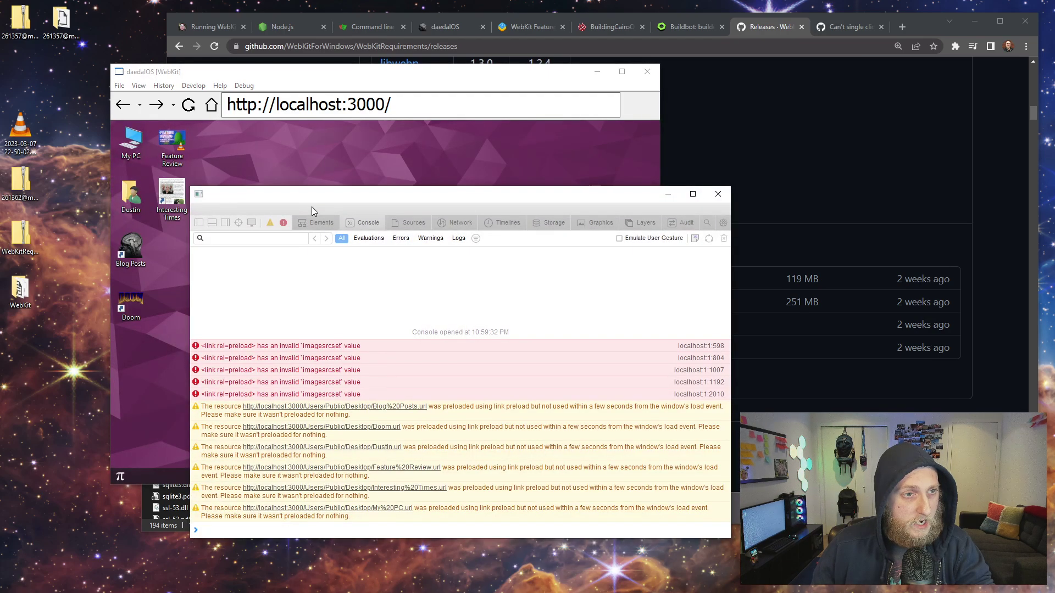
{"action": "left_click_drag", "start_coordinate": [312, 207], "coordinate": [481, 158]}
Set the inspector's appearance to Dark, return to Console, and arrange it beside the browser
{"action": "left_click", "coordinate": [669, 185]}
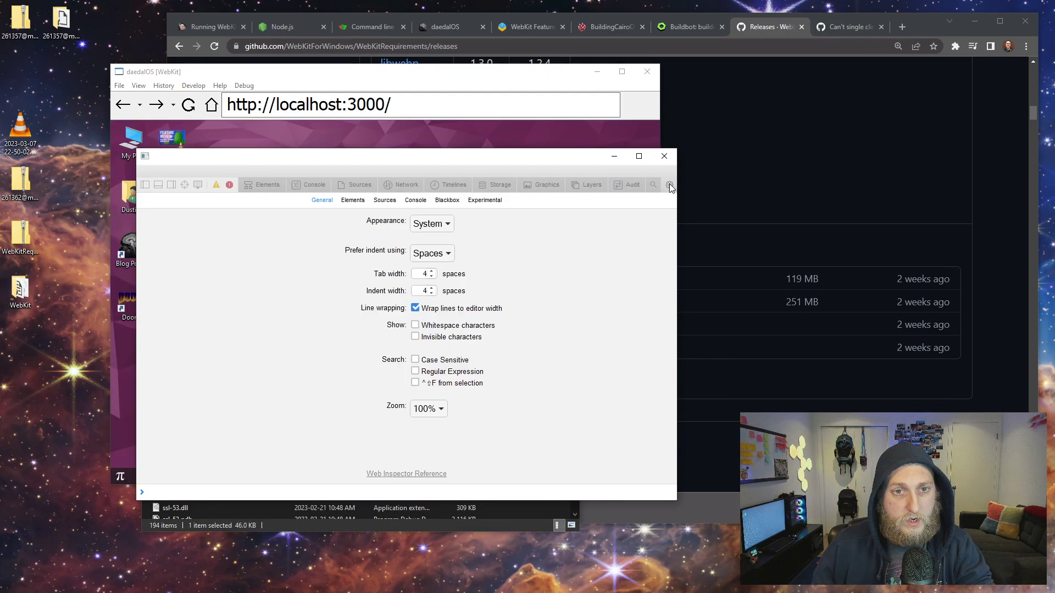
{"action": "left_click", "coordinate": [431, 224]}
{"action": "left_click", "coordinate": [427, 270]}
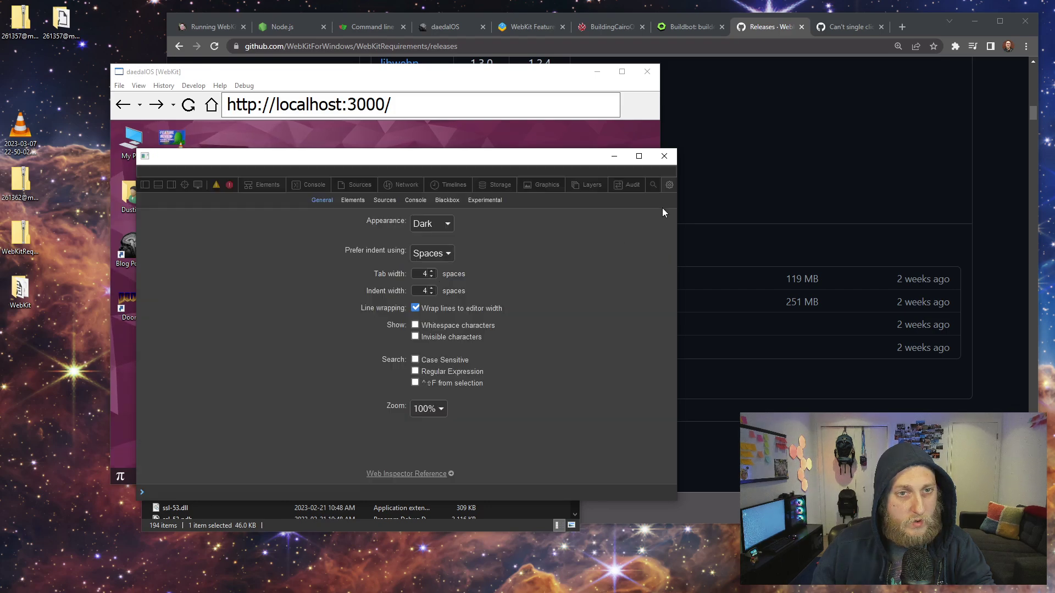
{"action": "left_click", "coordinate": [310, 184]}
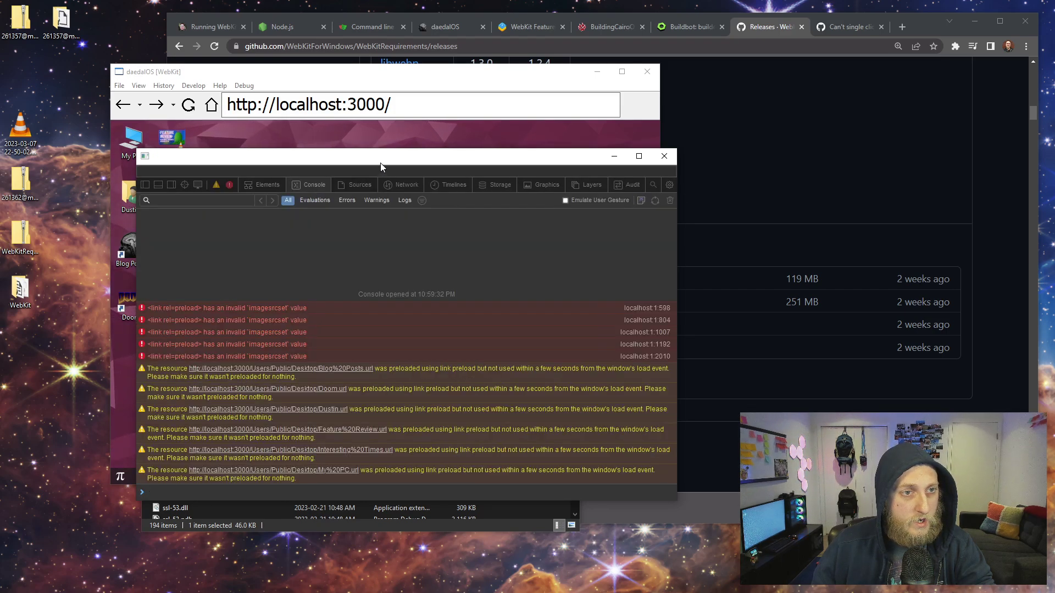
{"action": "left_click_drag", "start_coordinate": [379, 162], "coordinate": [555, 202]}
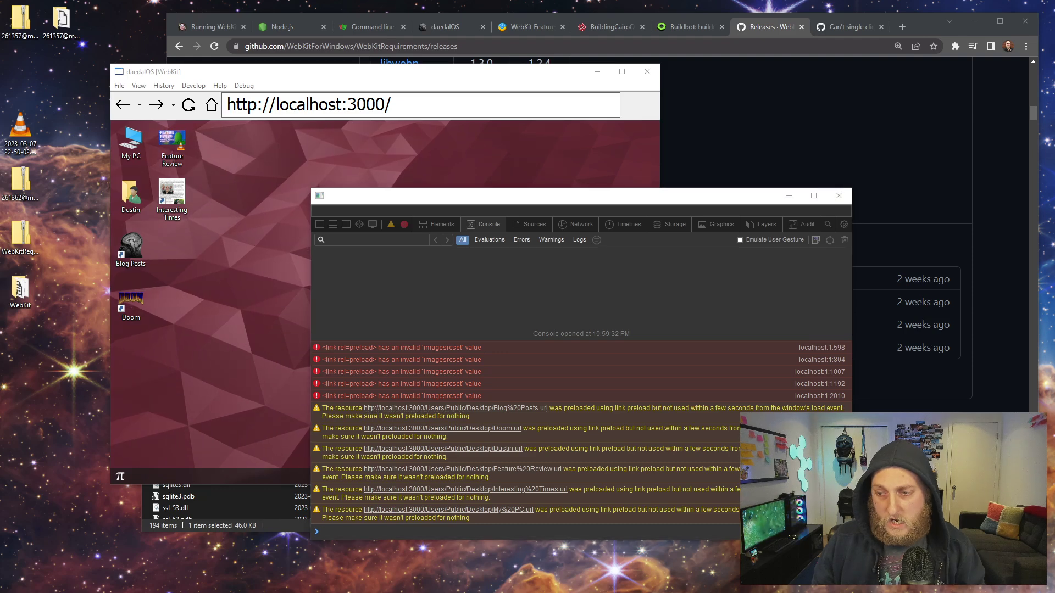
{"action": "left_click", "coordinate": [206, 247]}
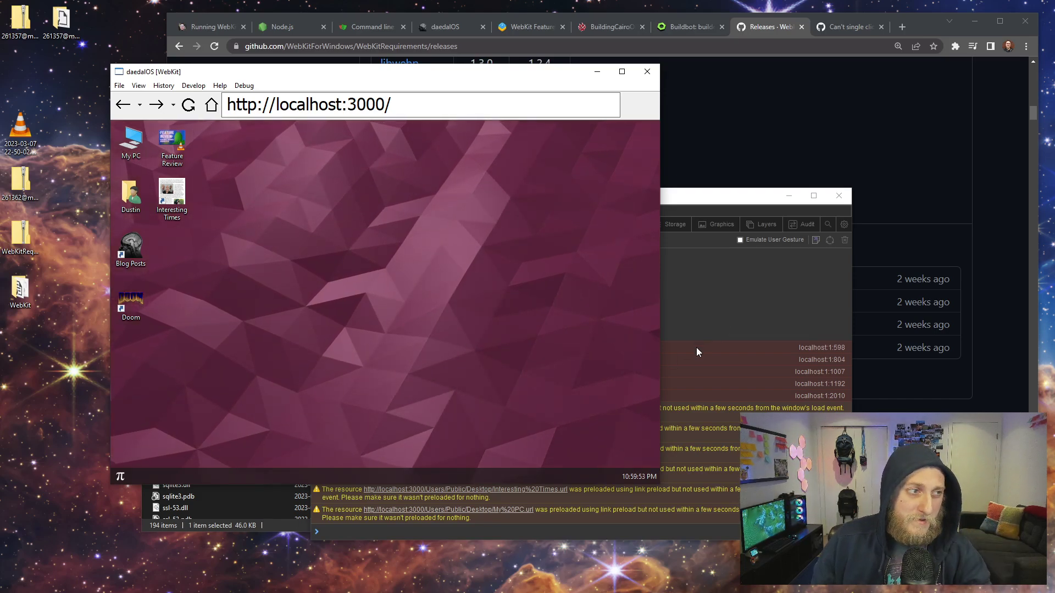
{"action": "left_click_drag", "start_coordinate": [666, 198], "coordinate": [622, 224]}
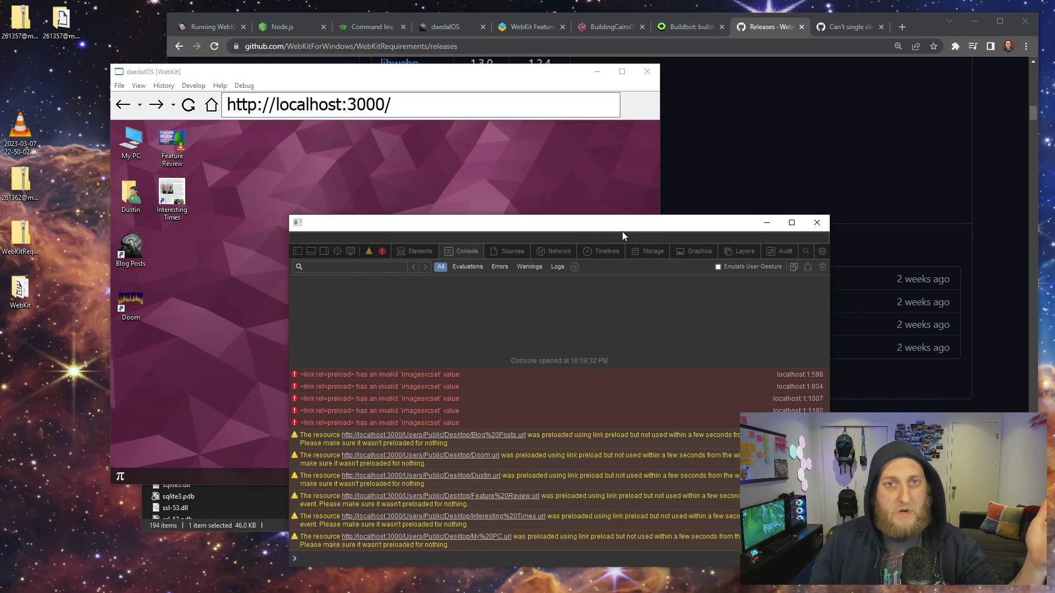